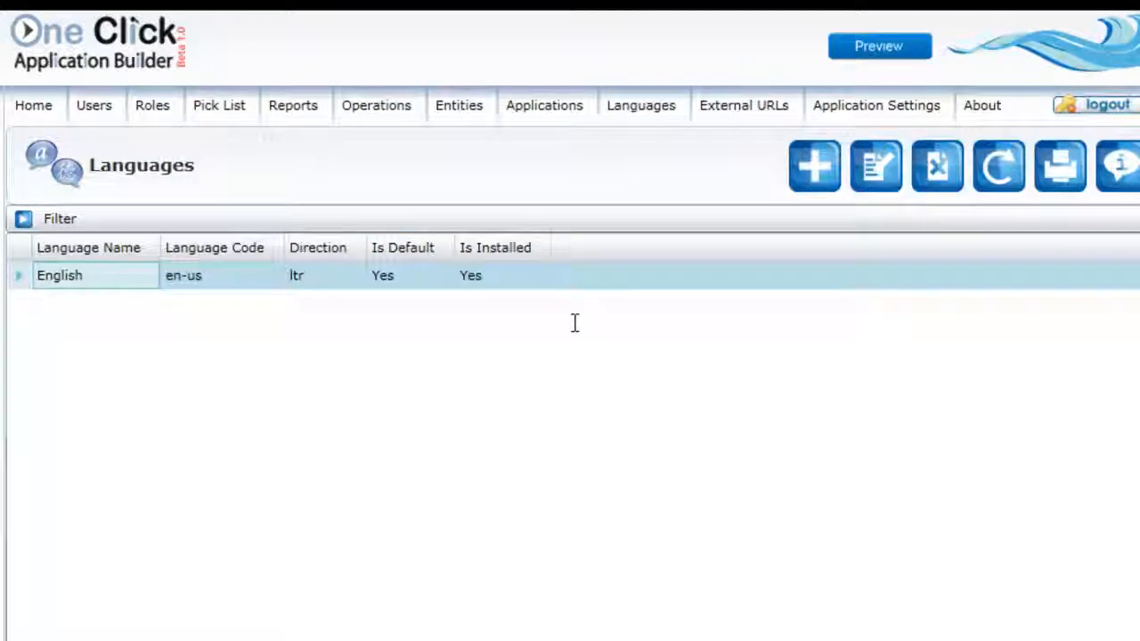
Step: Add the language Arabic with code ar-ae and Right to Left direction, marked as installed, and save it
key(Insert)
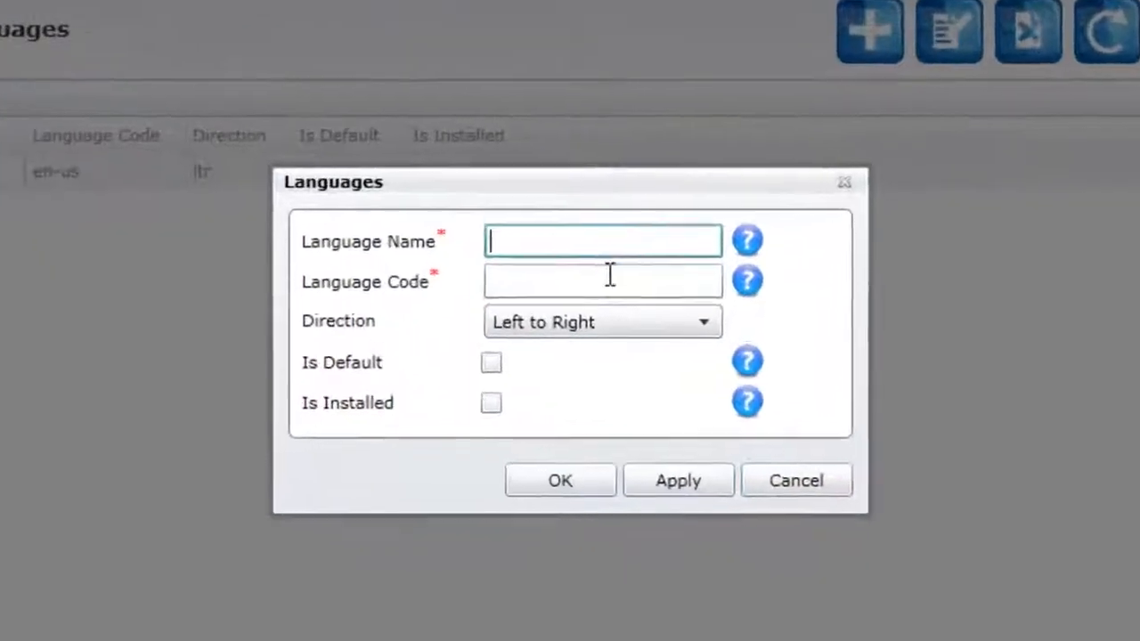
text(Arabic)
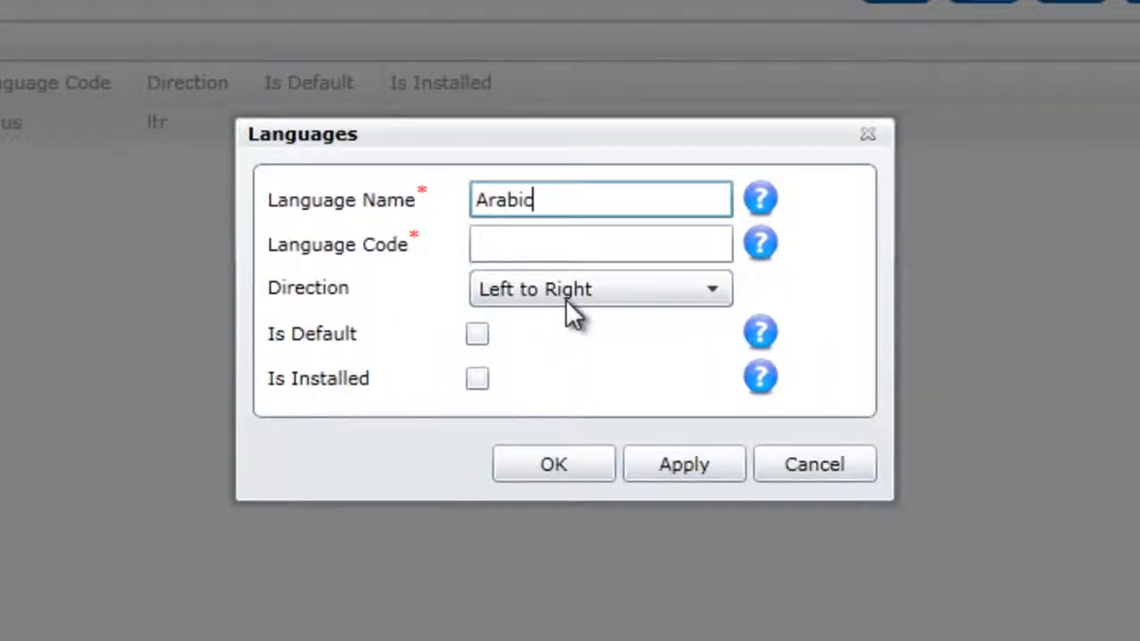
key(Tab)
key(Down)
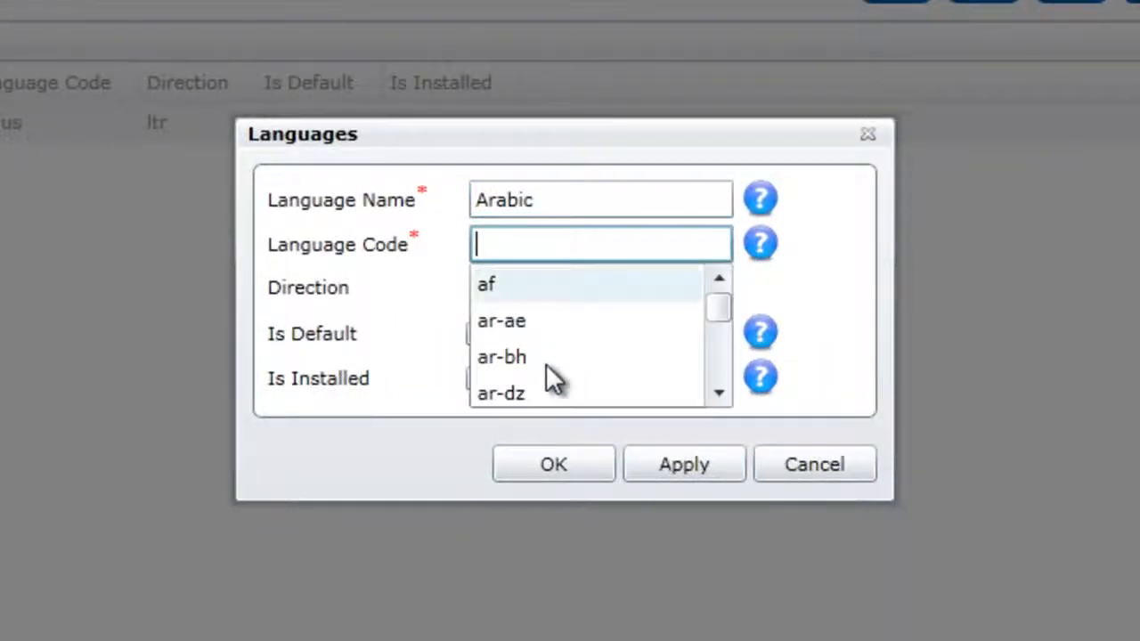
click(492, 341)
key(Tab)
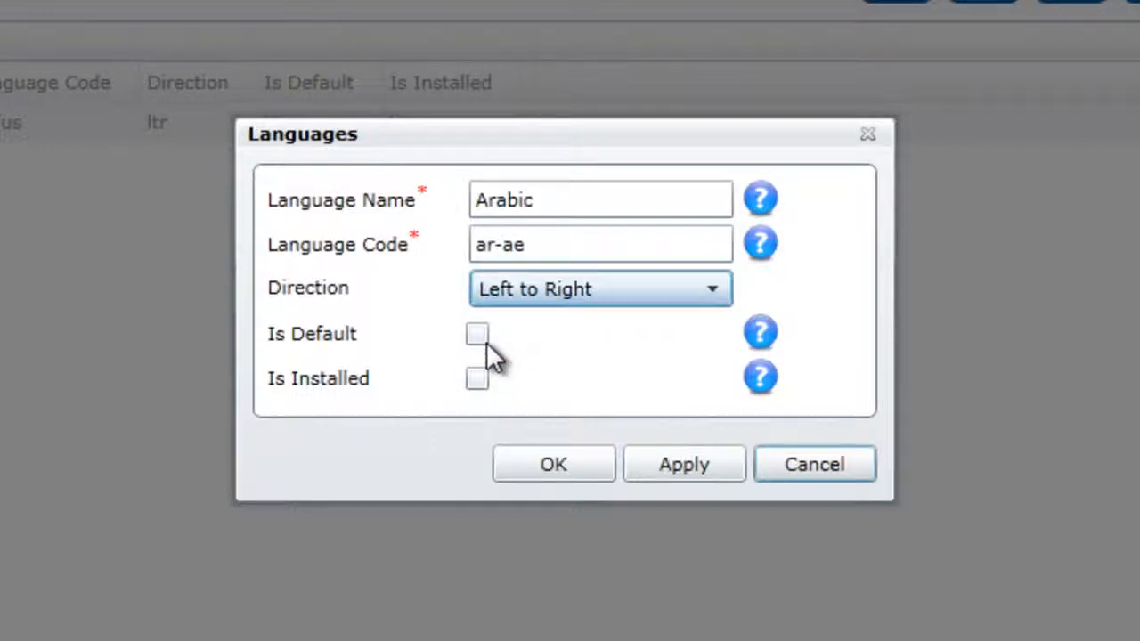
key(alt+Down)
key(Down)
key(Return)
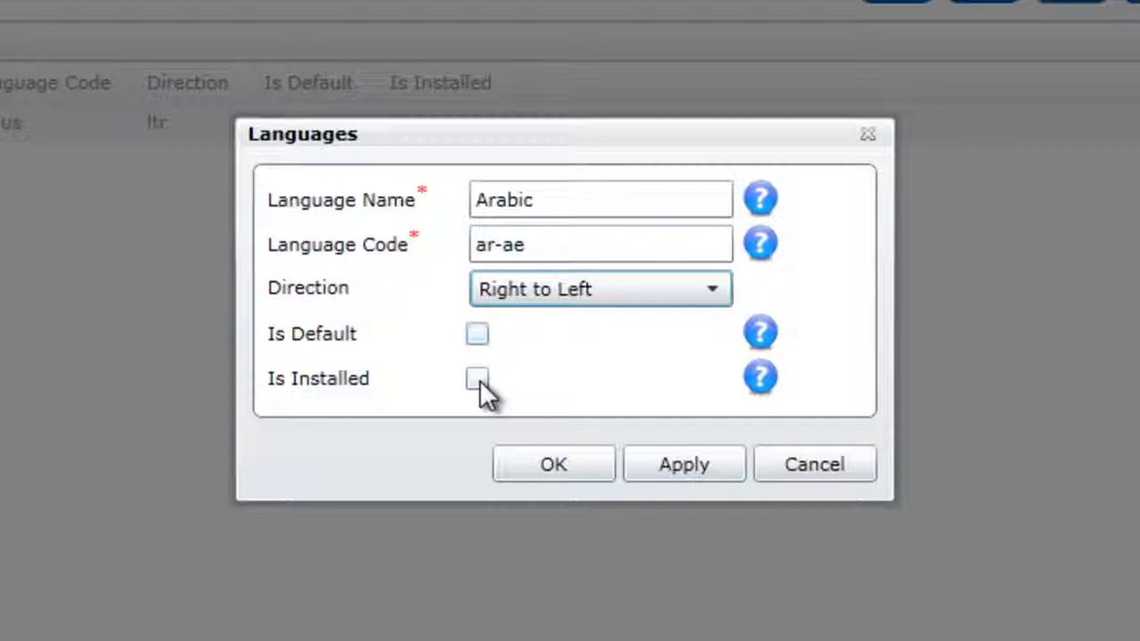
click(486, 385)
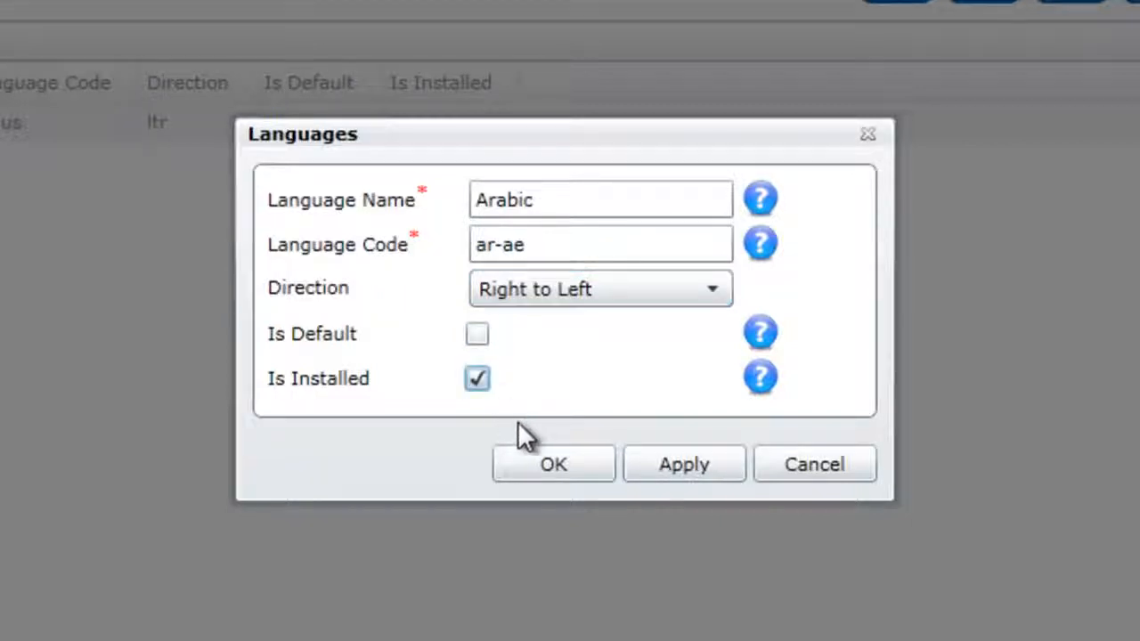
click(546, 463)
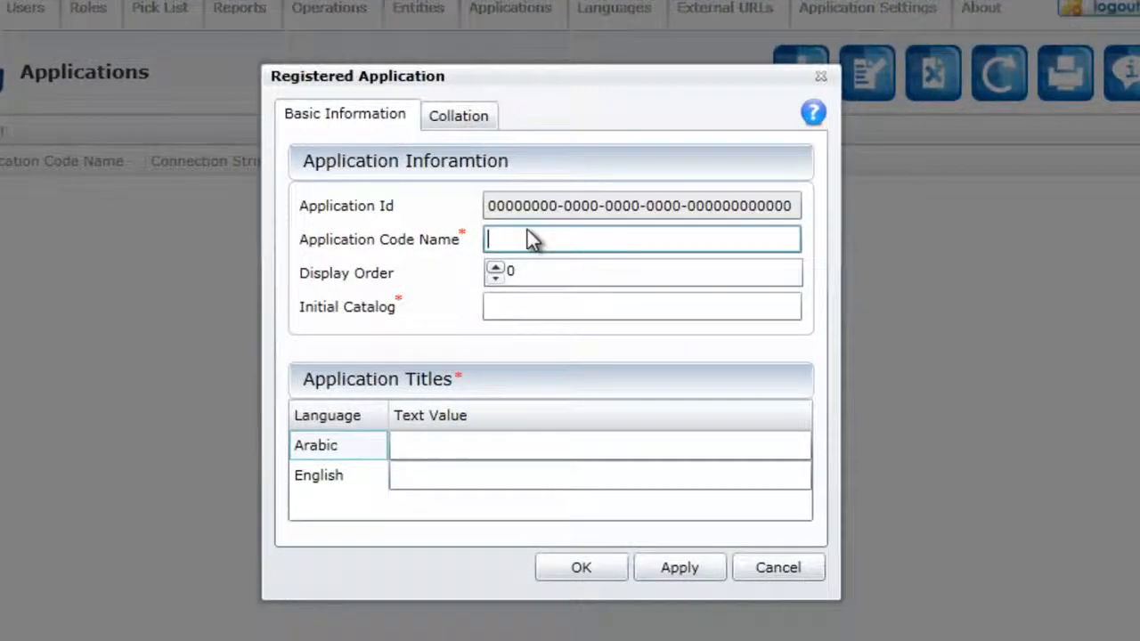
Step: Enter SchoolRegistration as the new application's code name and initial catalog, with display order 1
text(hoolRegi)
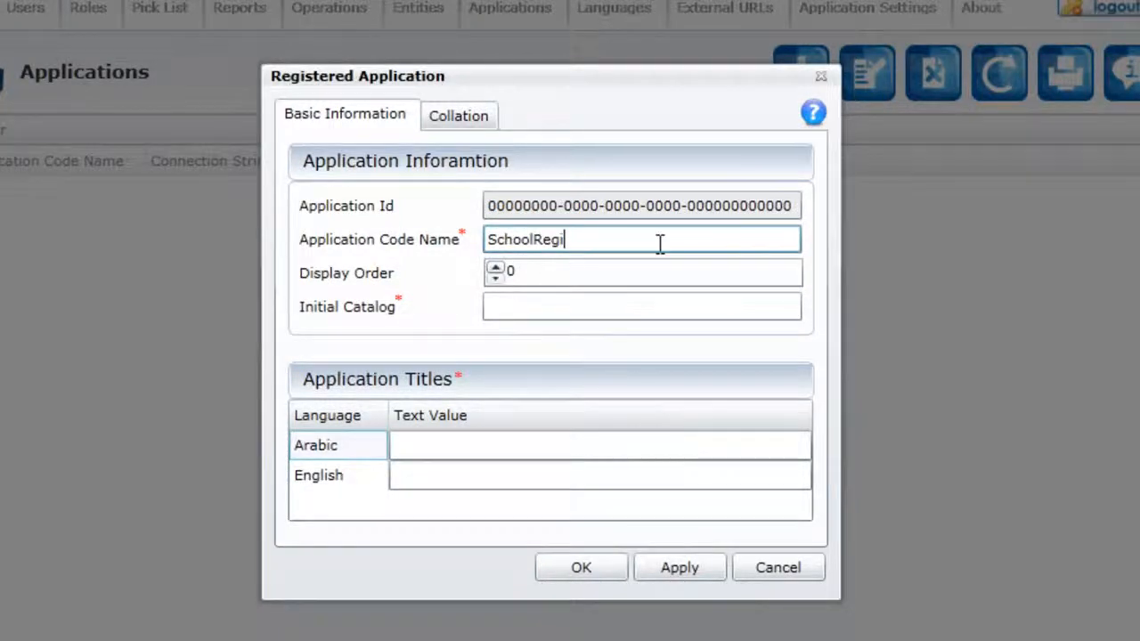
text(stration)
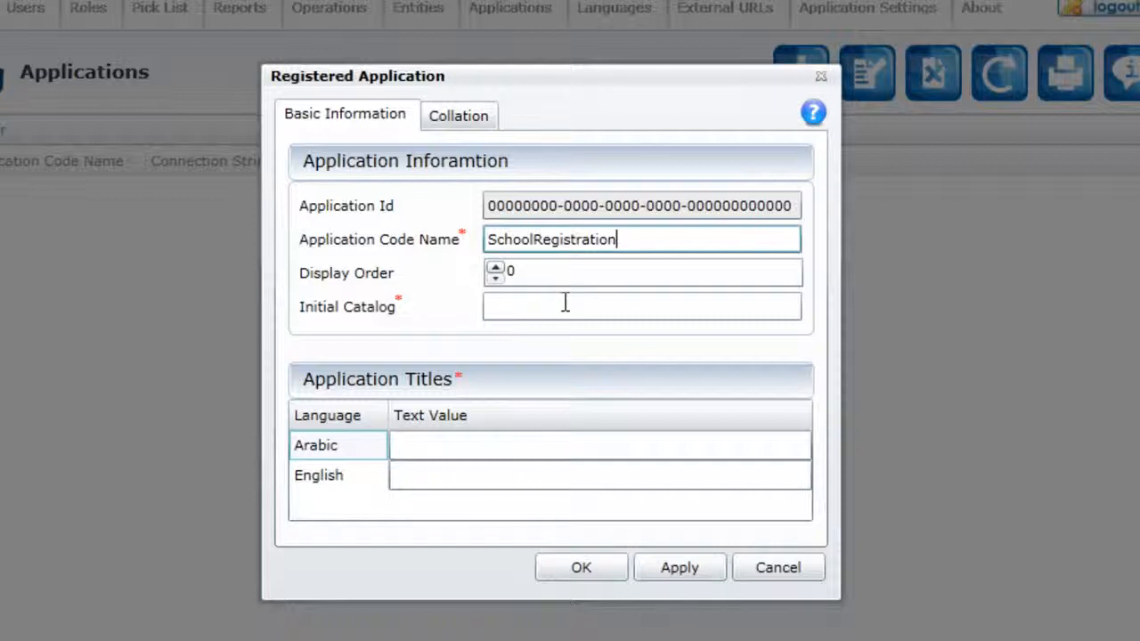
click(496, 266)
key(shift+Left)
key(shift+Left)
key(shift+Left)
key(shift+Left)
key(shift+Left)
key(shift+Left)
key(shift+Left)
key(shift+Left)
key(shift+Left)
key(shift+Left)
key(shift+Left)
key(shift+Left)
key(shift+Left)
key(shift+Left)
key(shift+Left)
key(shift+Left)
key(shift+Left)
key(shift+Left)
key(ctrl+c)
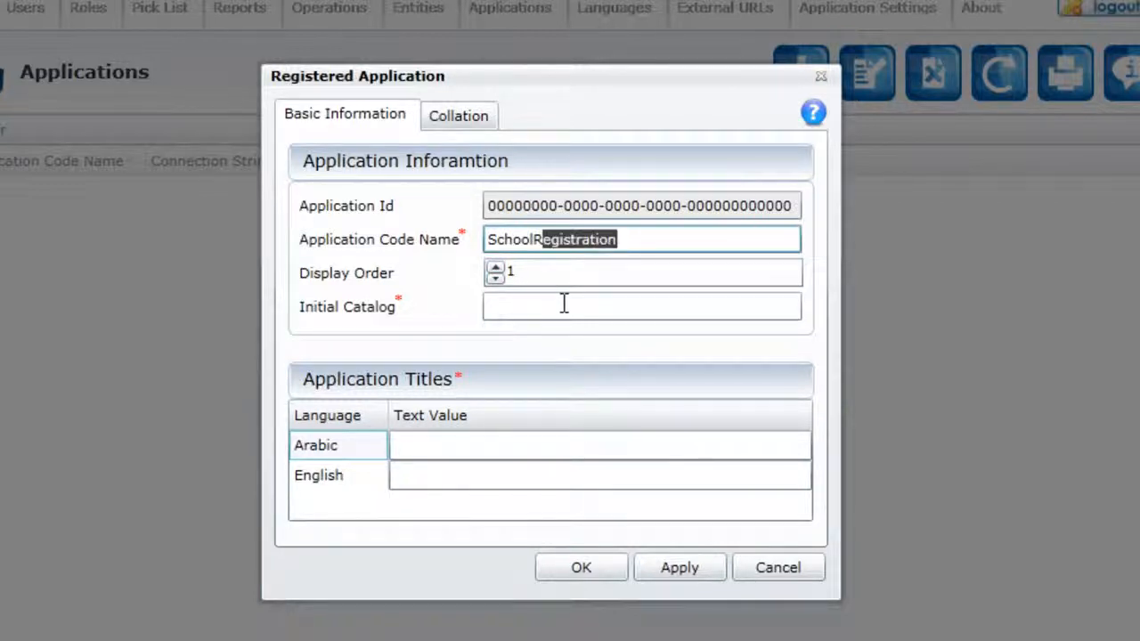
click(564, 304)
key(ctrl+v)
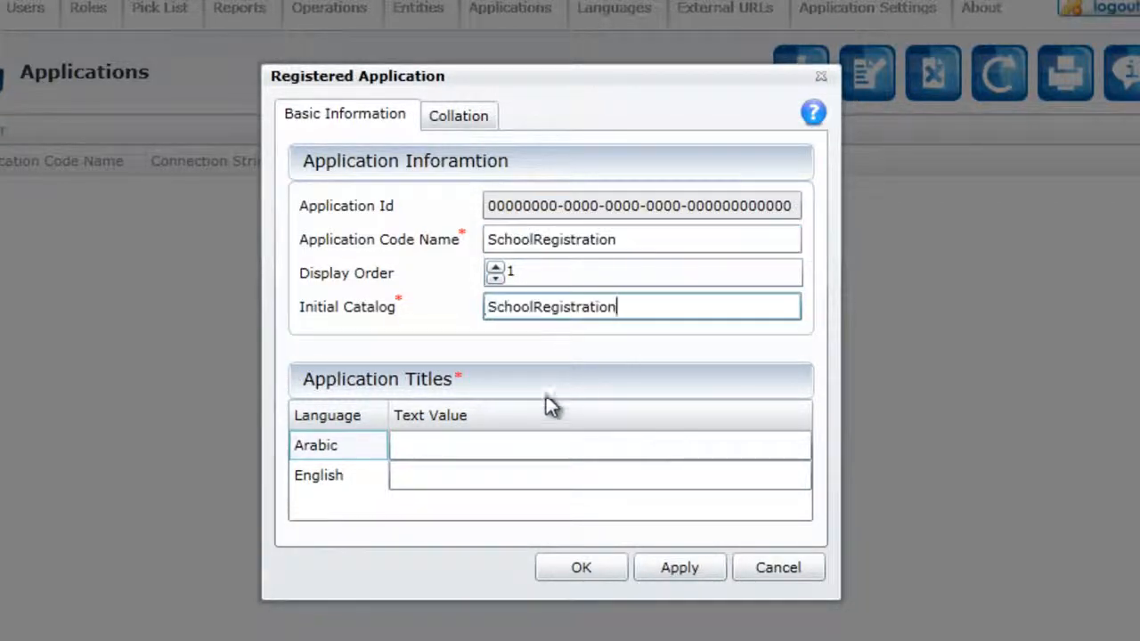
Step: Title the application تسجيل المدرسة in Arabic and SchoolRegistration in English, and choose the Arabic_CI_AI collation
click(524, 438)
text(ت)
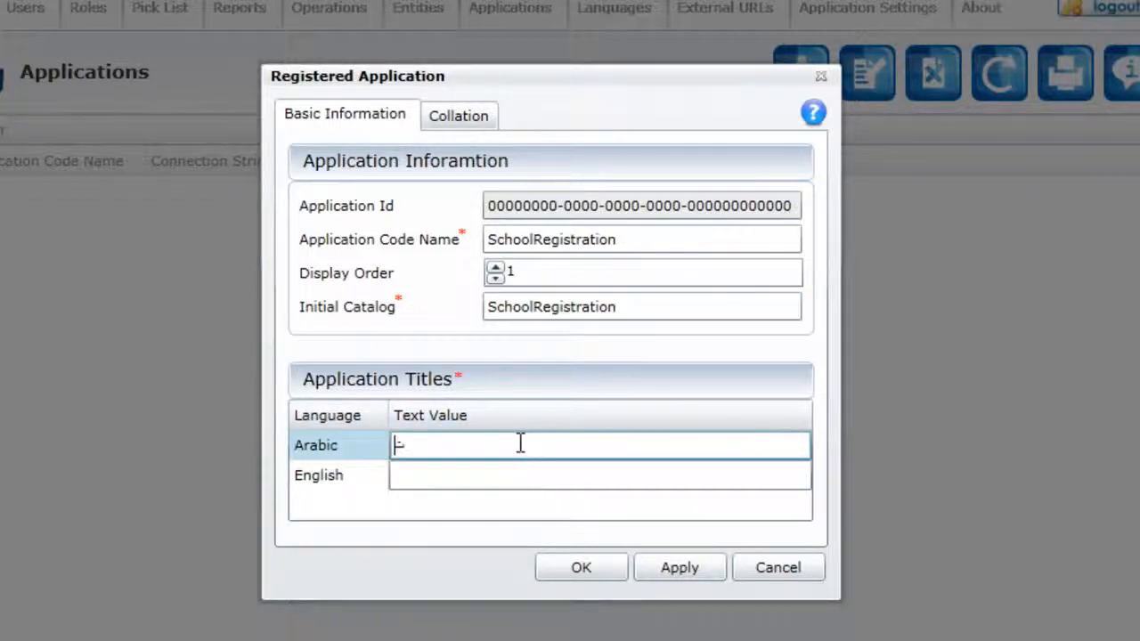
text(سجيل المدرسة)
click(443, 475)
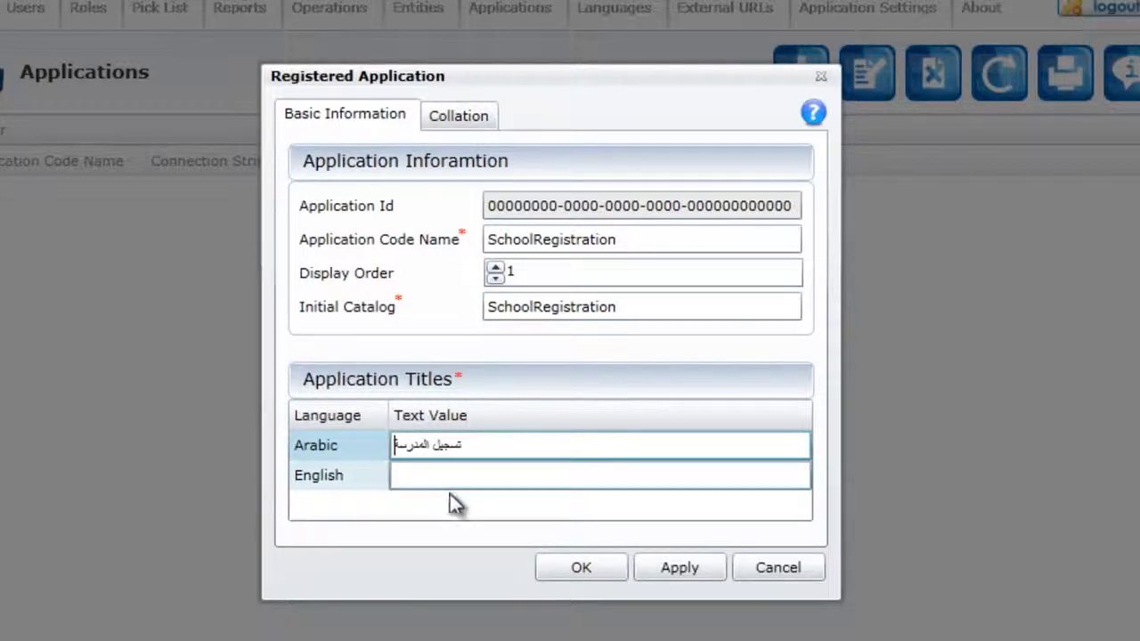
key(ctrl+v)
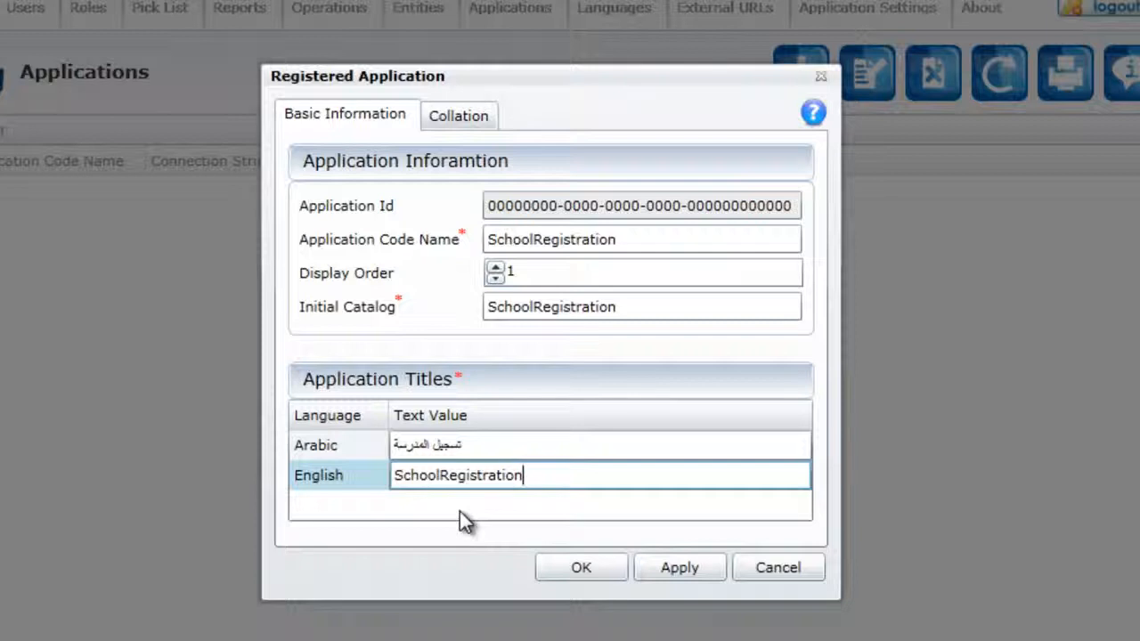
click(440, 475)
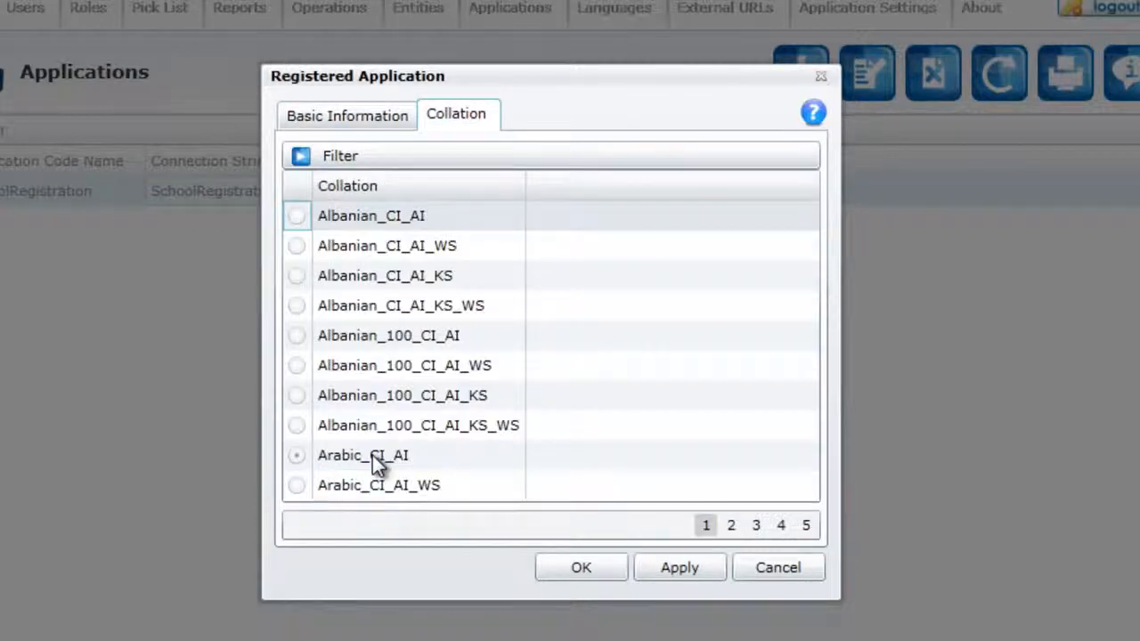
click(375, 456)
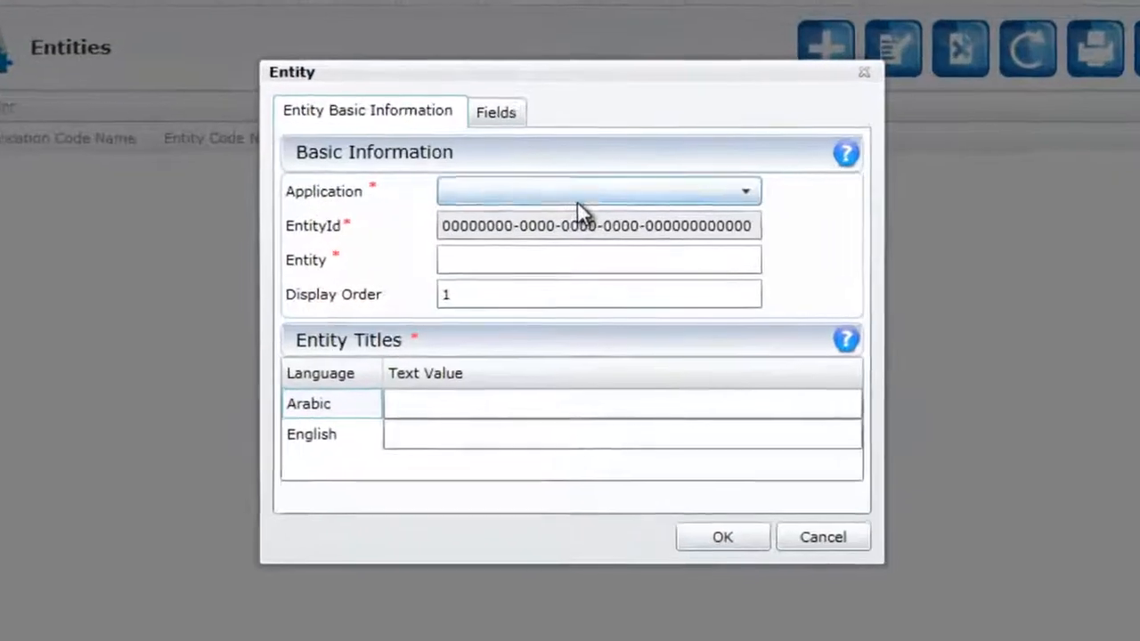
Step: Assign the new entity to the SchoolRegistration application and name it Family
click(579, 217)
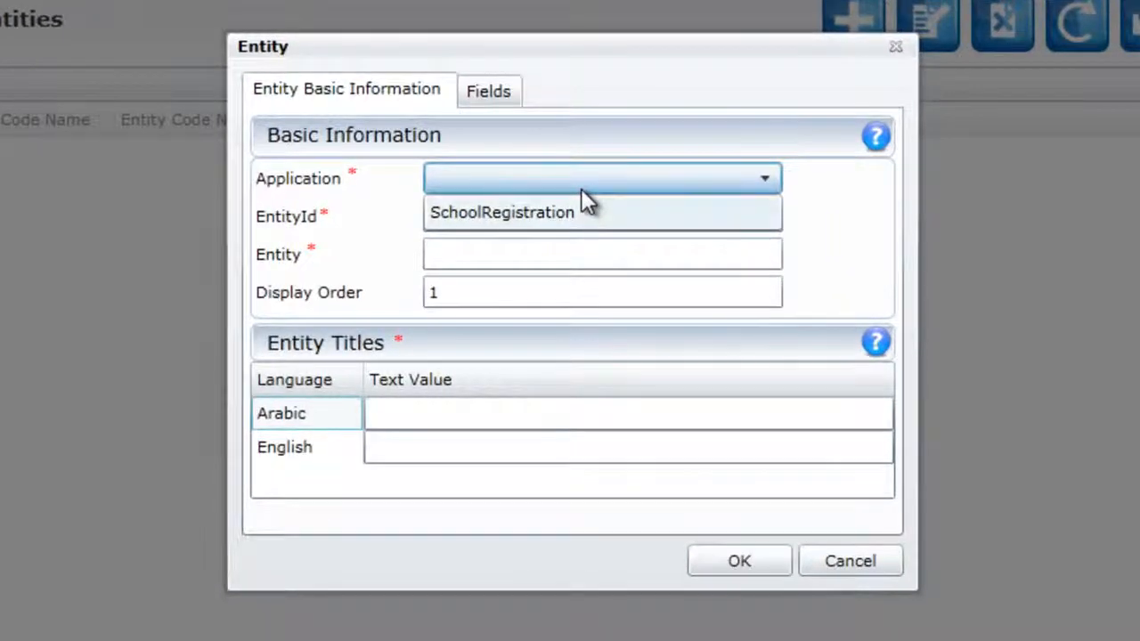
click(583, 189)
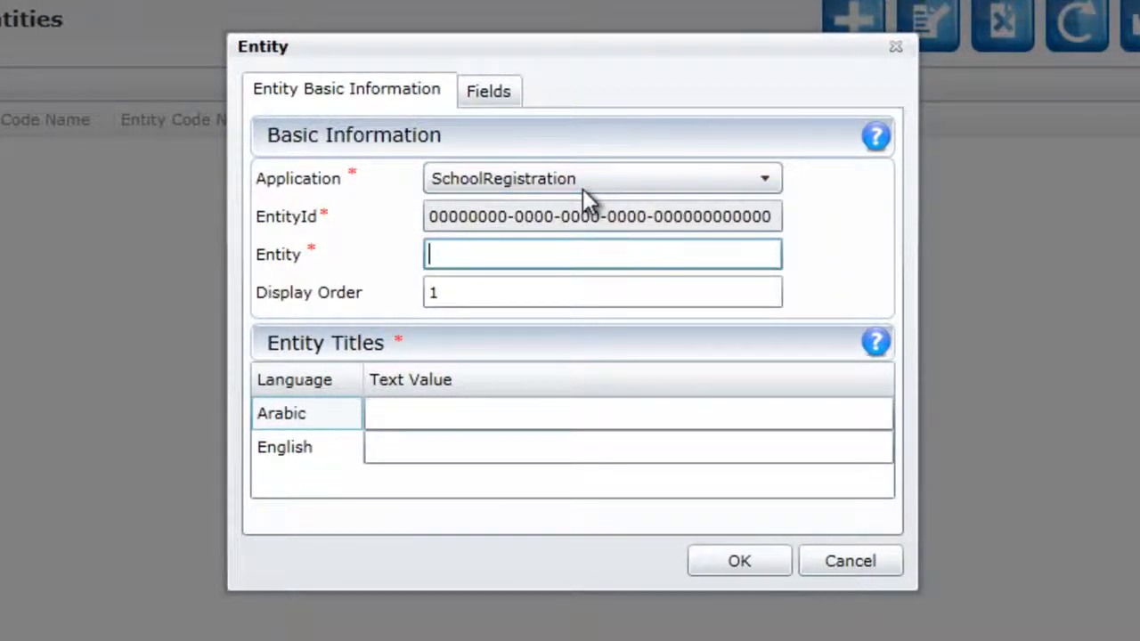
text(F)
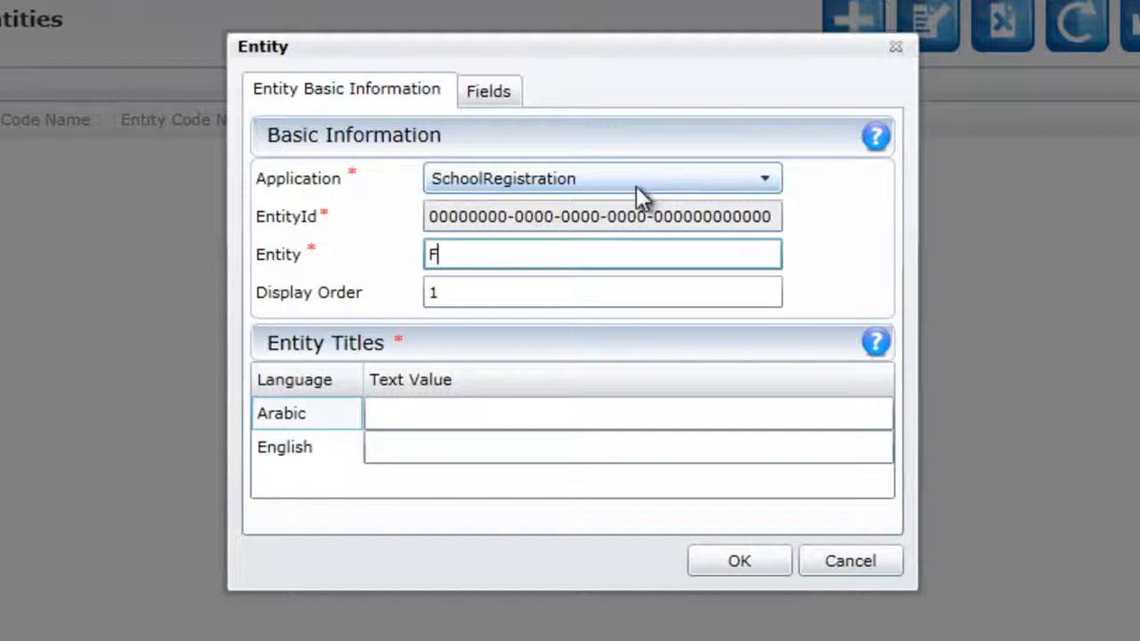
text(amily)
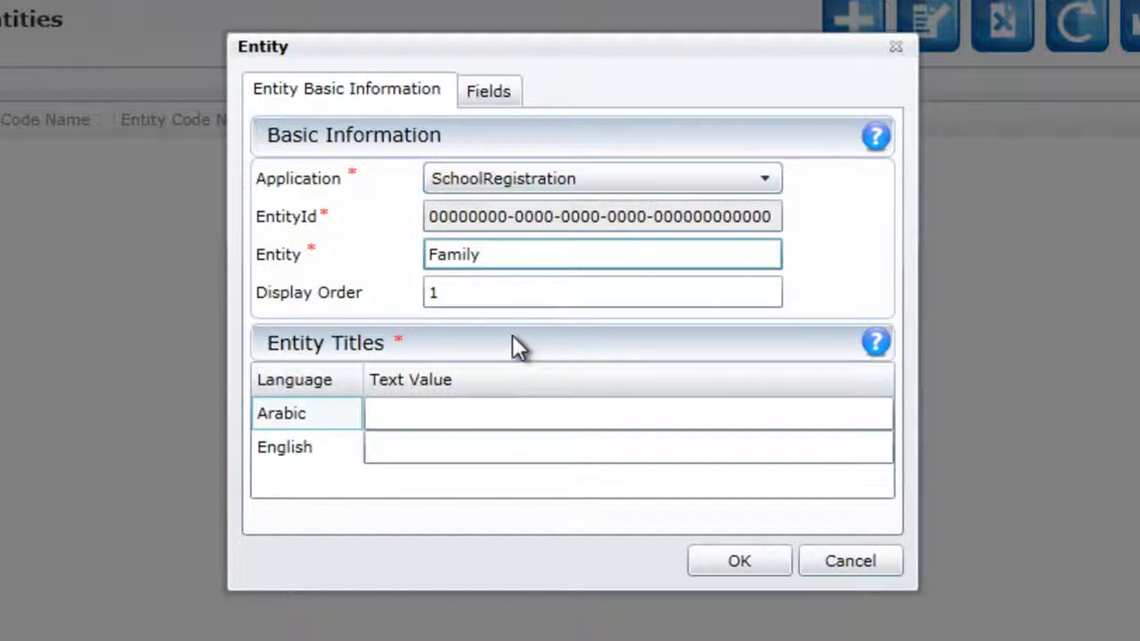
key(Tab)
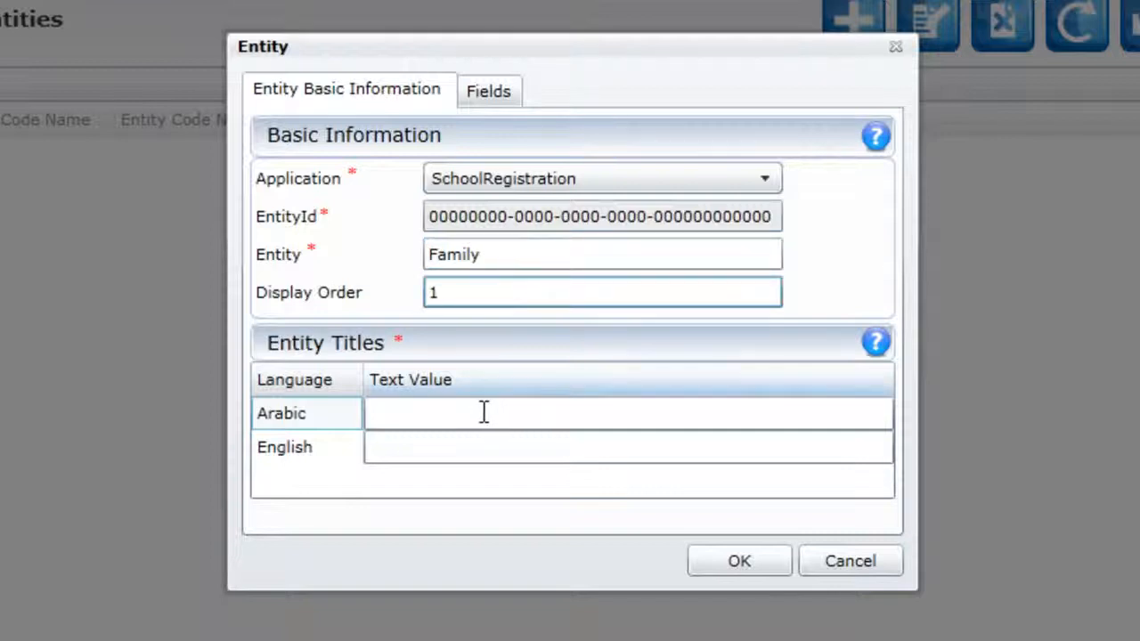
Step: Set the entity titles to العائلة in Arabic and Family in English
click(484, 412)
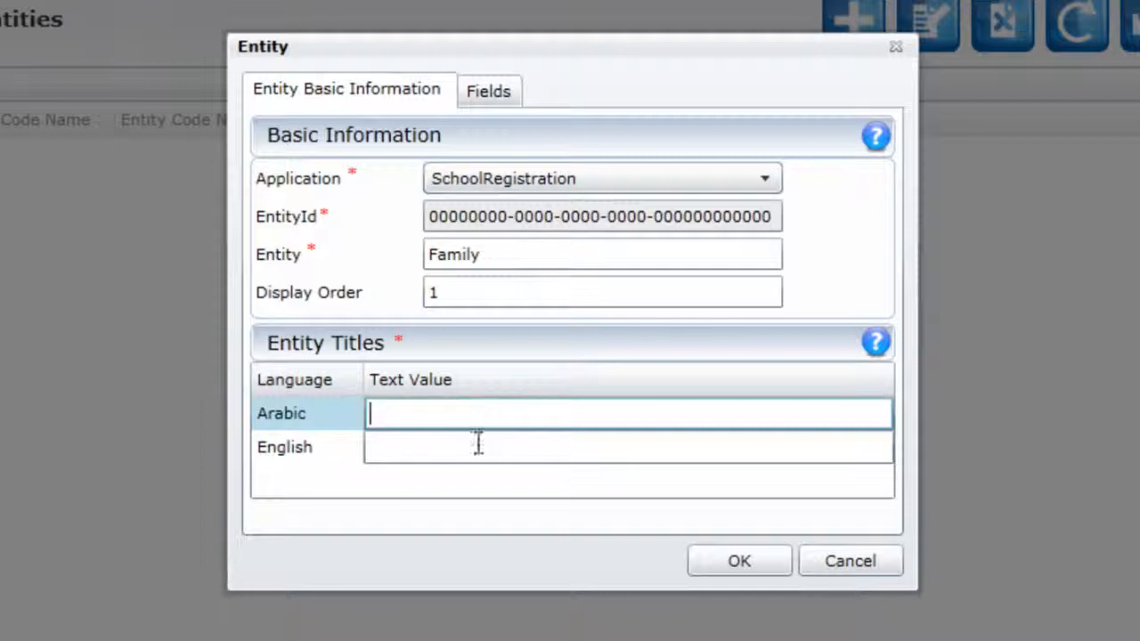
text(العائلة)
click(454, 448)
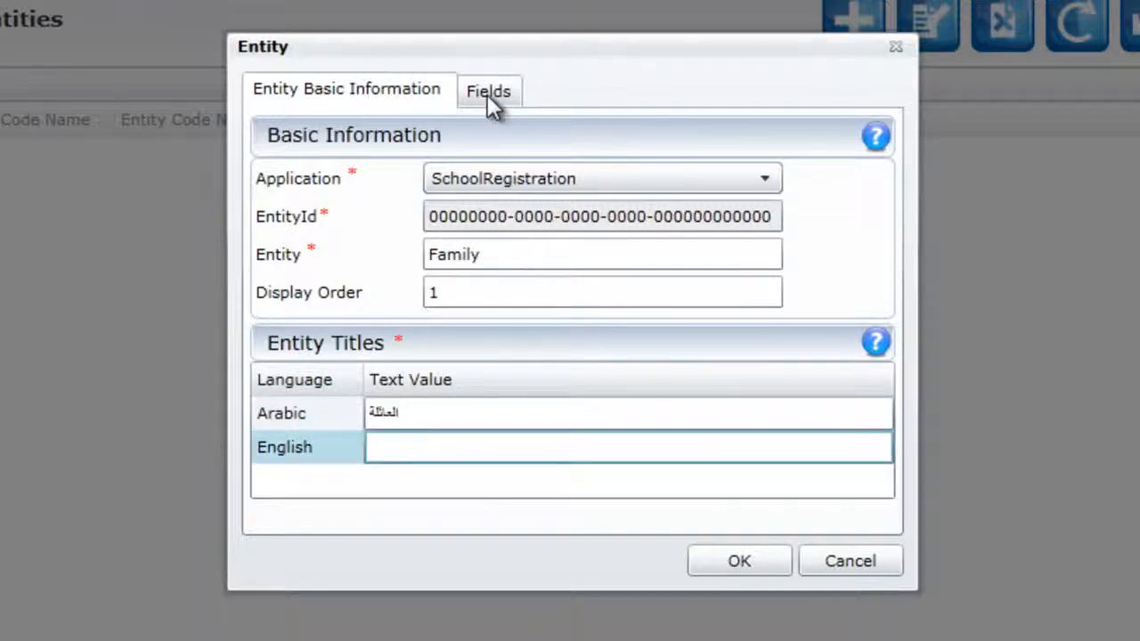
text(Family)
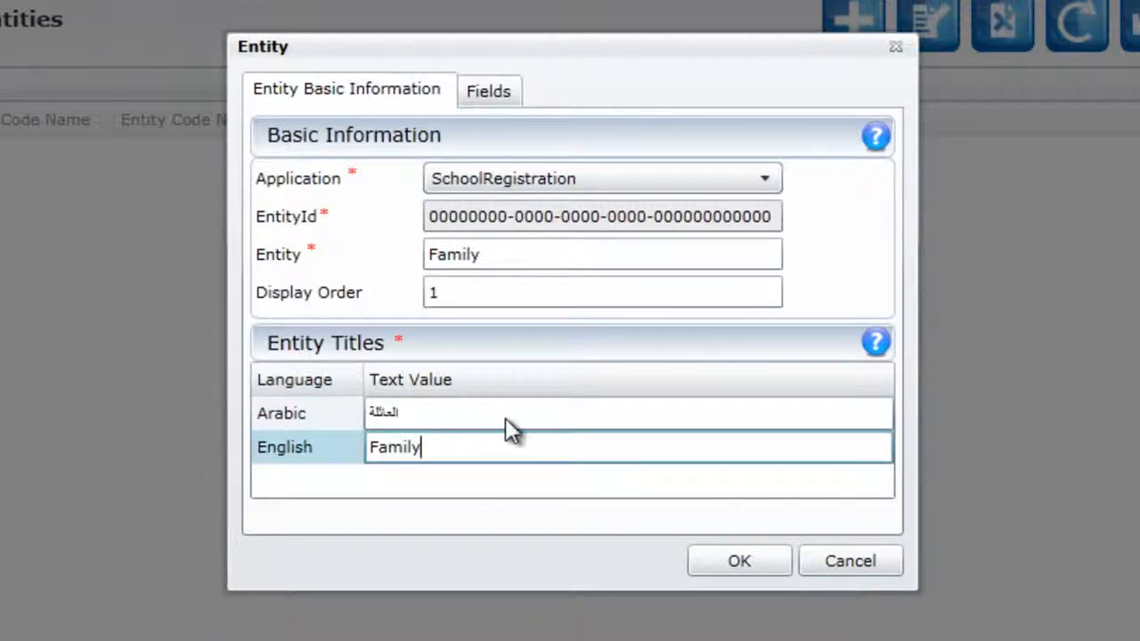
Step: Define two text fields for the Family entity, named FatherName and Address
click(489, 92)
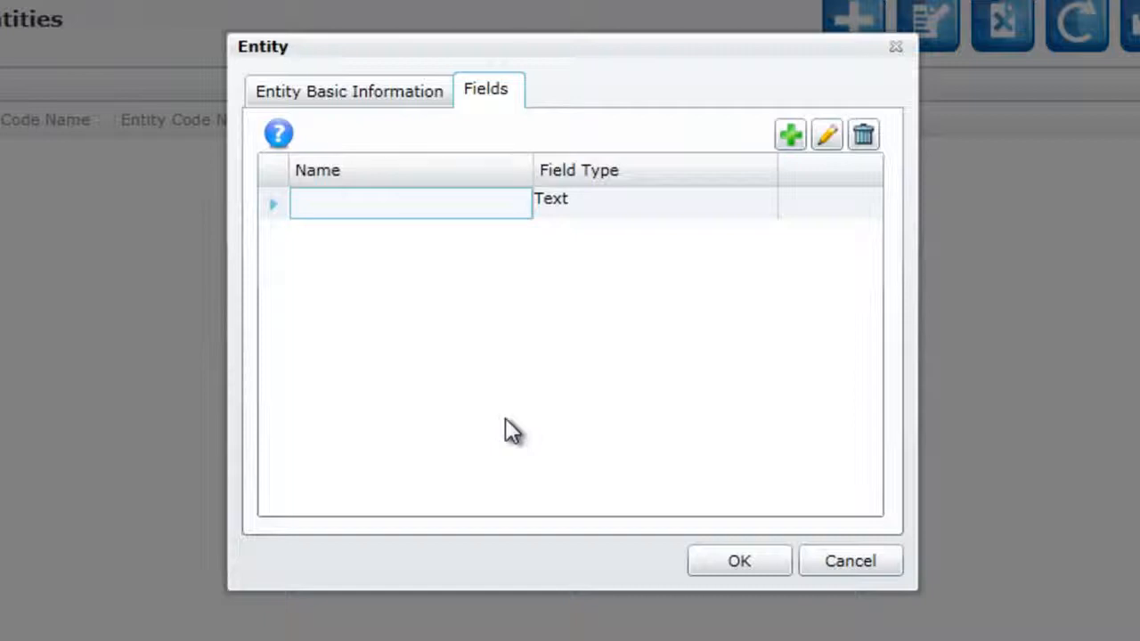
click(428, 204)
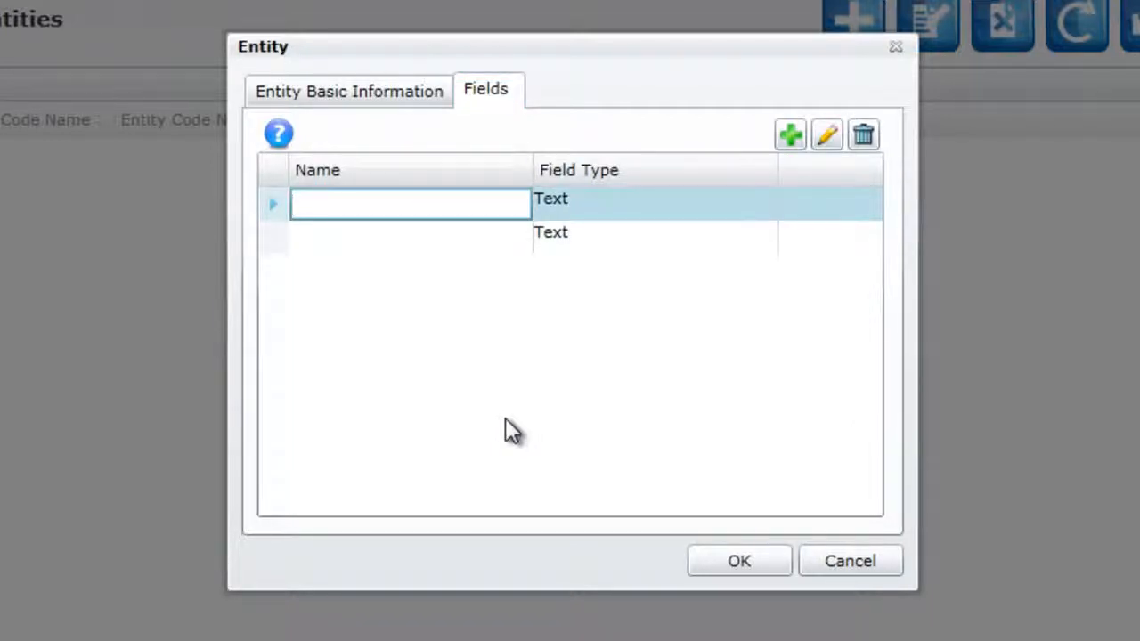
text(Father)
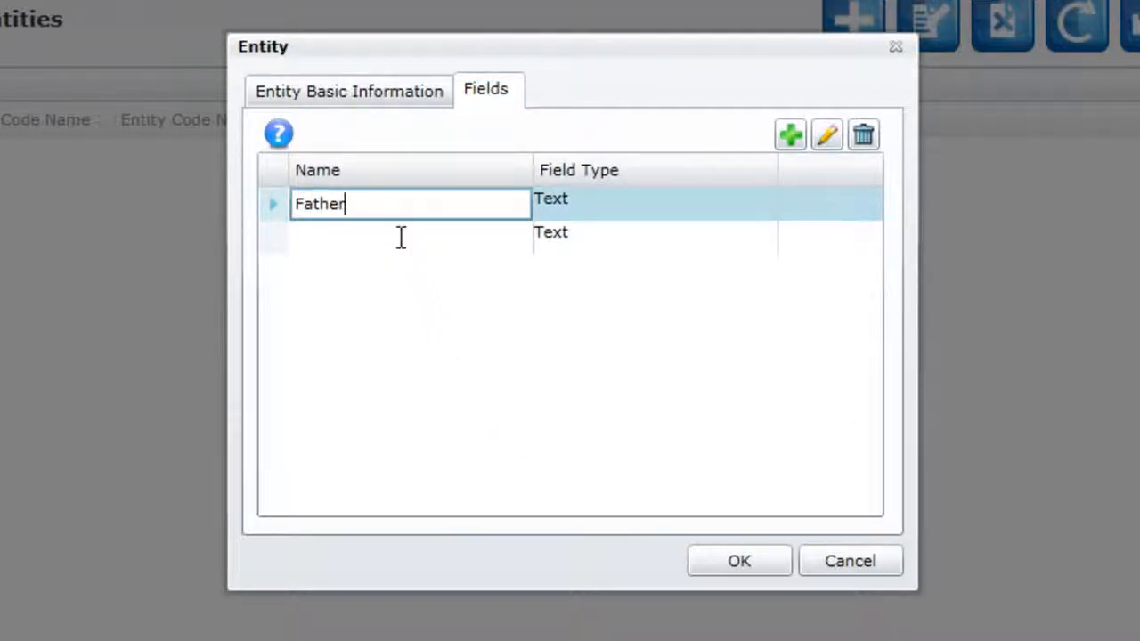
text(Name)
click(401, 237)
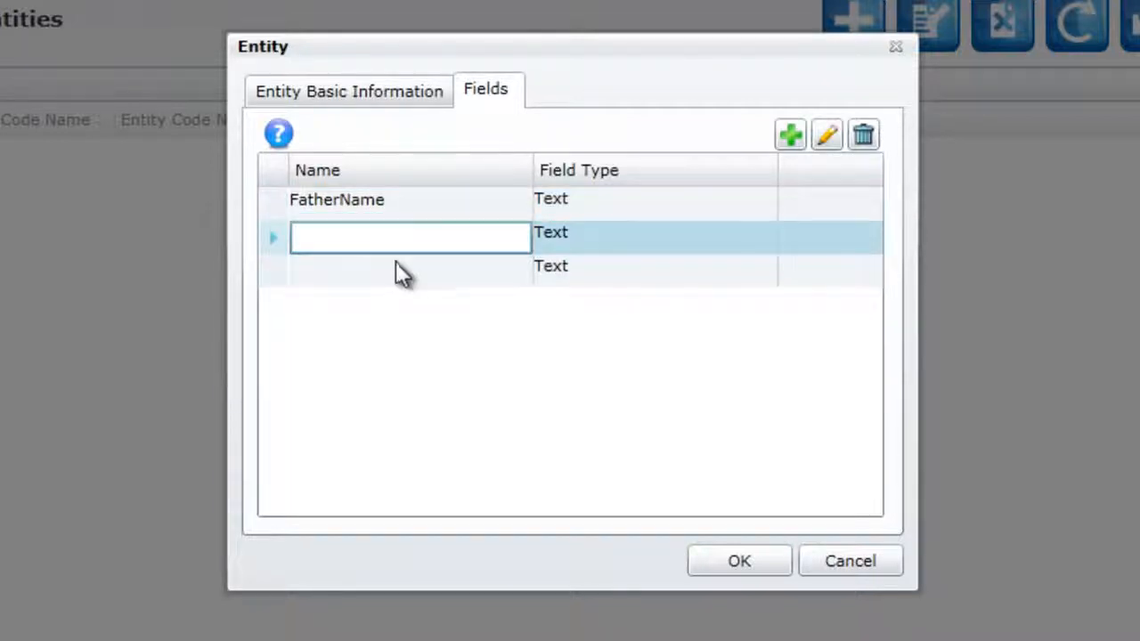
text(Addresss)
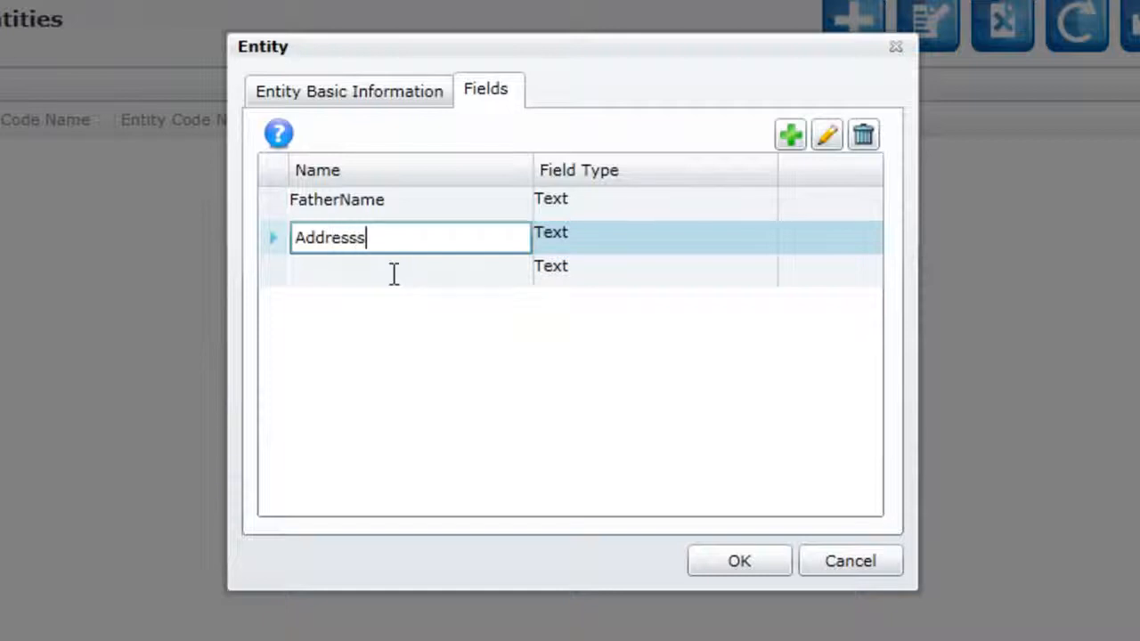
key(BackSpace)
Step: Add a third field to the Family entity named Contact with the field type Email
click(394, 273)
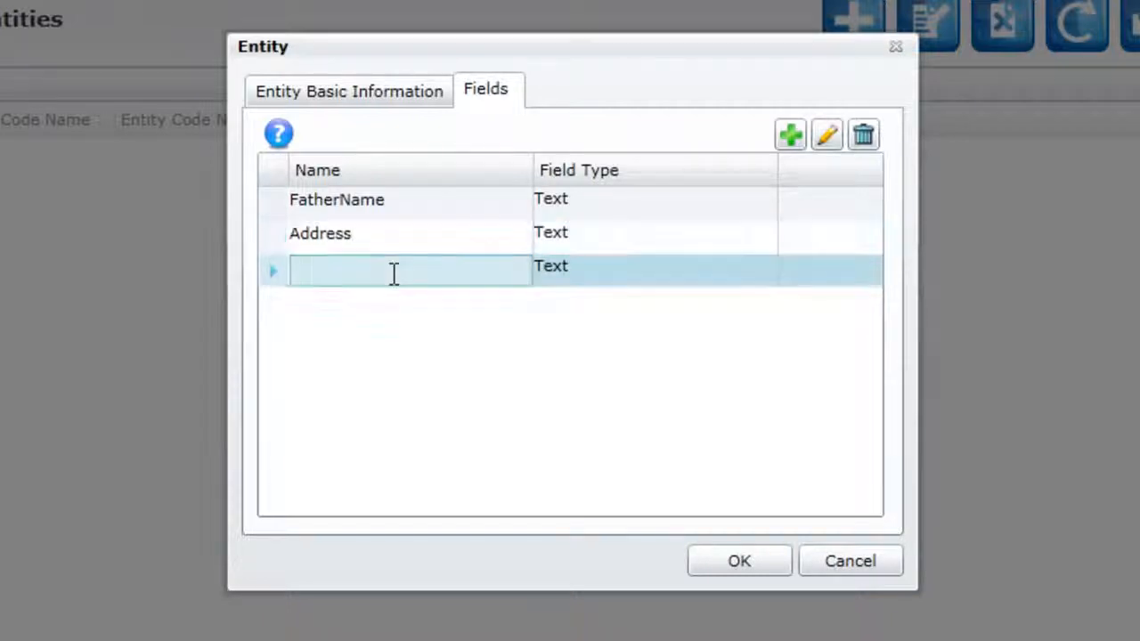
text(Co)
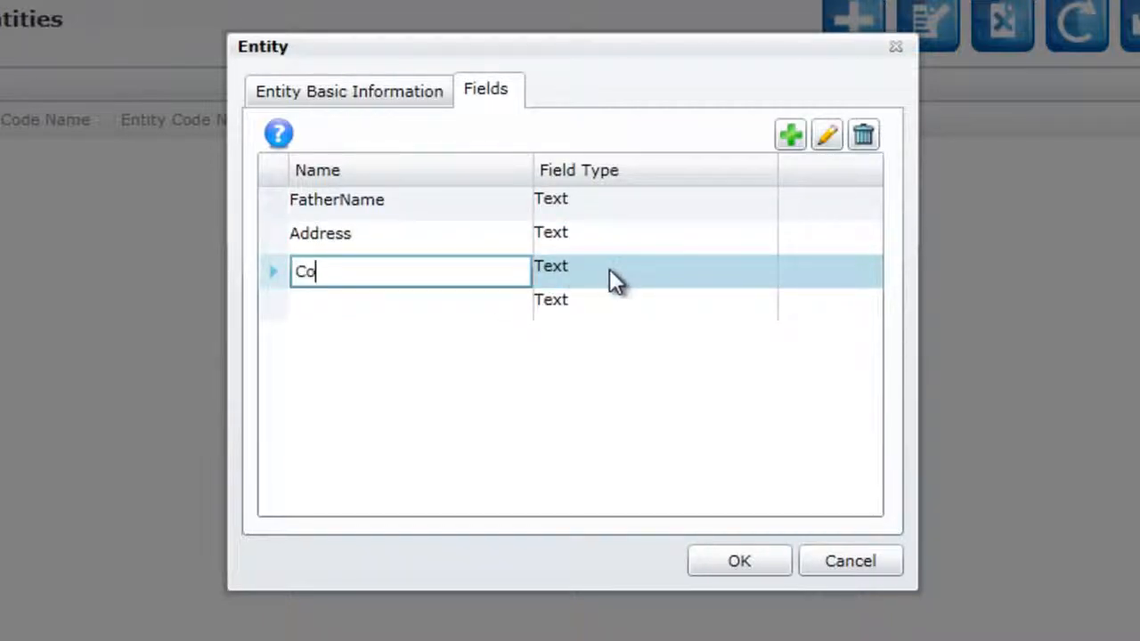
text(ntact)
key(Tab)
key(space)
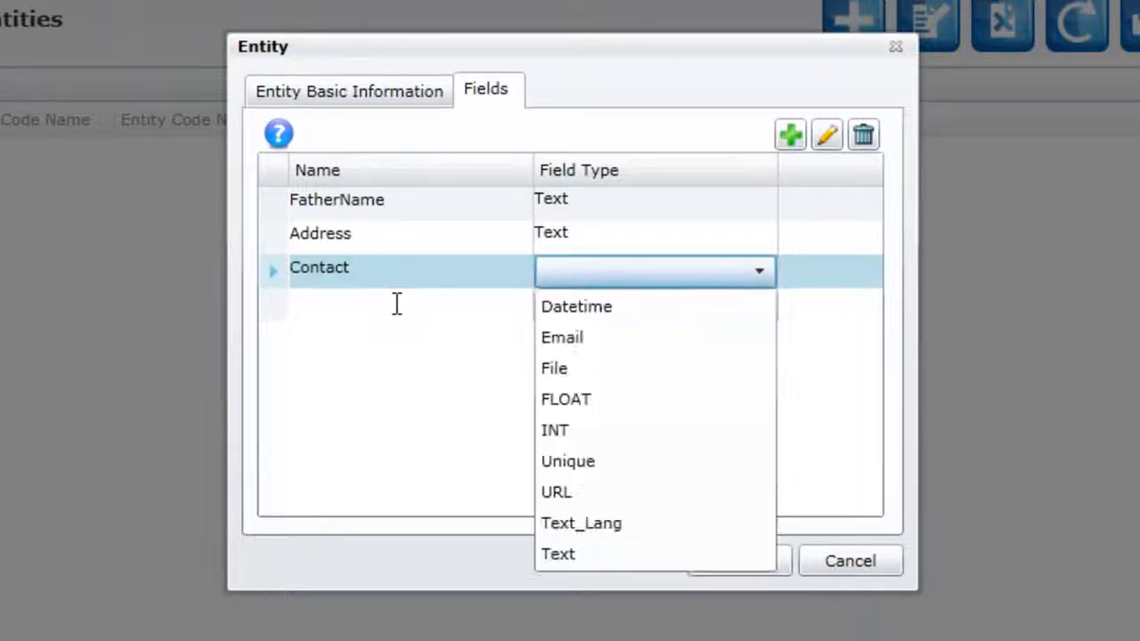
key(Down)
key(Down)
key(Return)
Step: Add a fourth field named PhoneNumber to the Family entity, with the field type Text
click(397, 304)
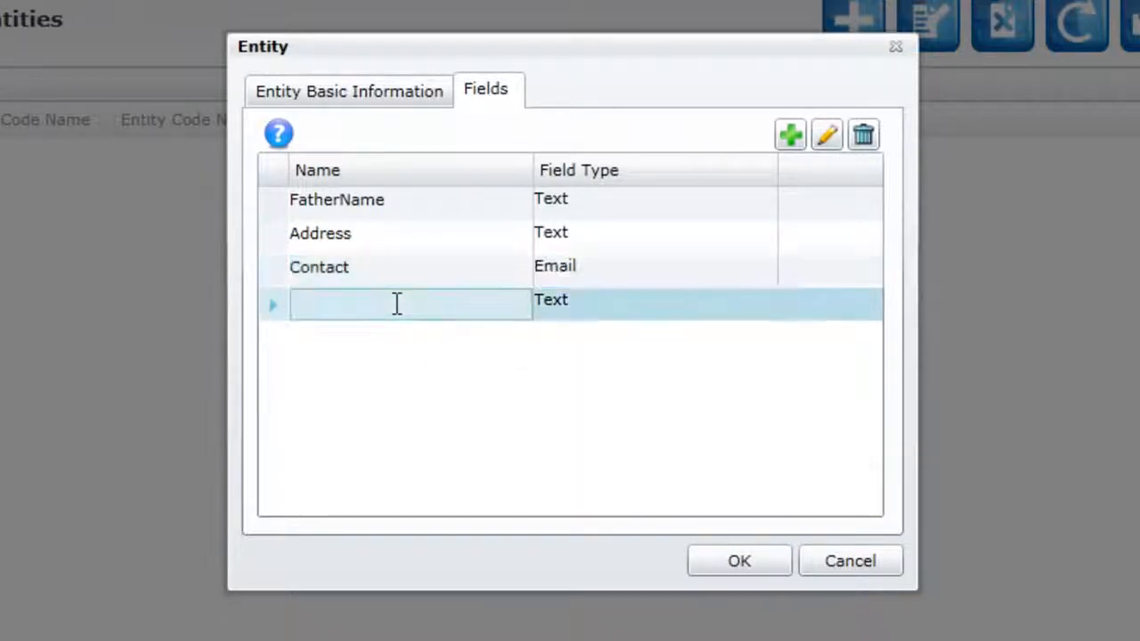
text(Phonen)
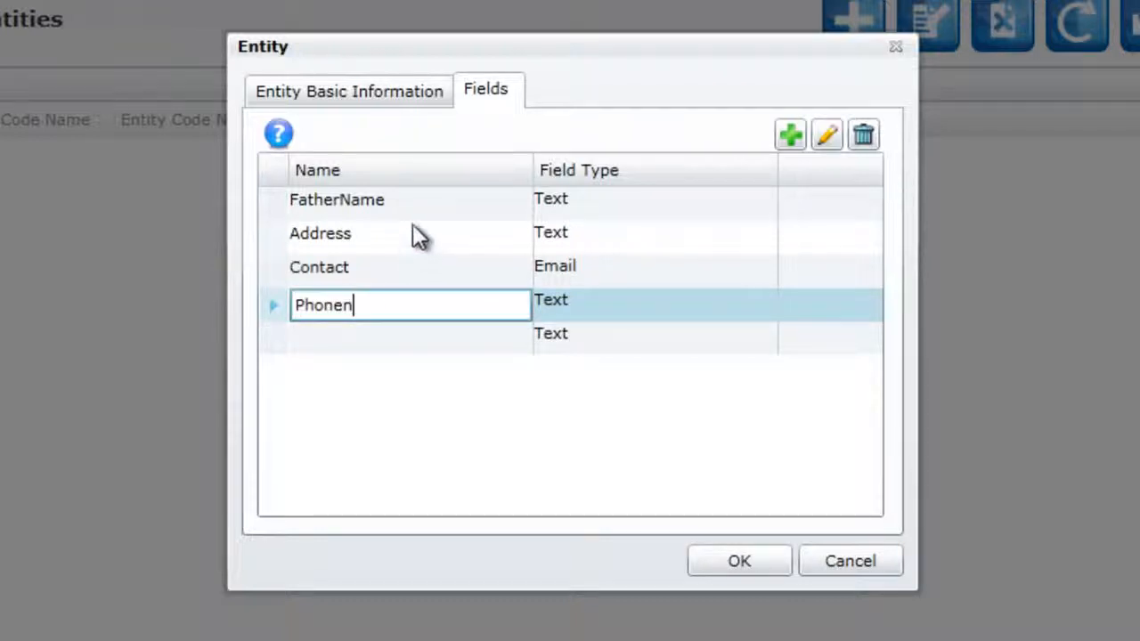
key(BackSpace)
text(Number)
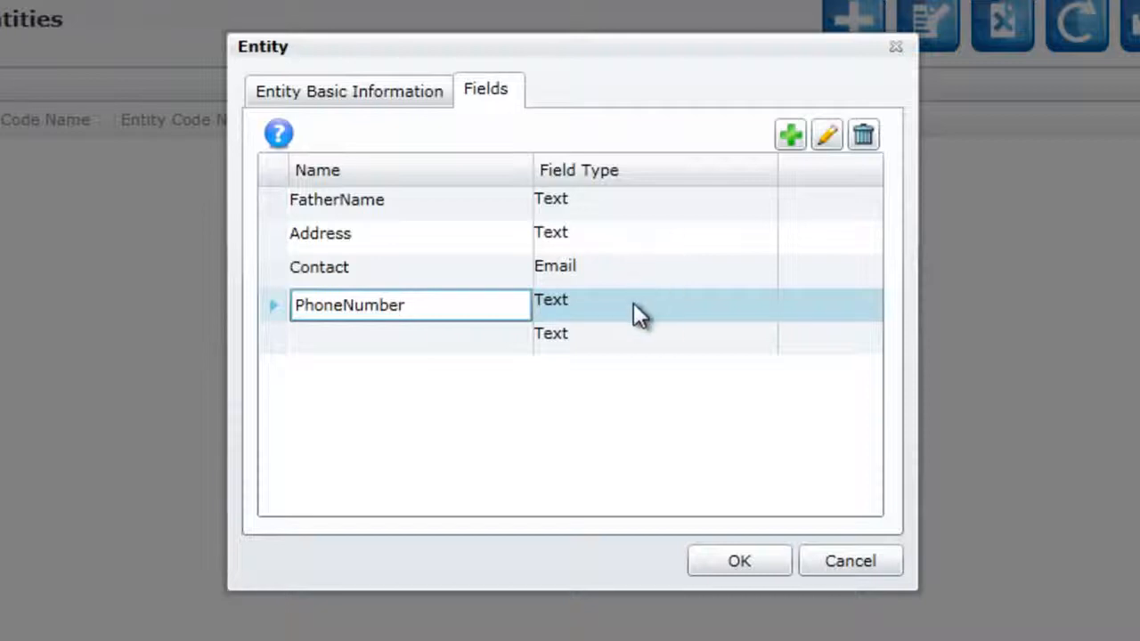
Step: Set the size of the Address field to 500 and save the Family entity
key(Up)
key(Up)
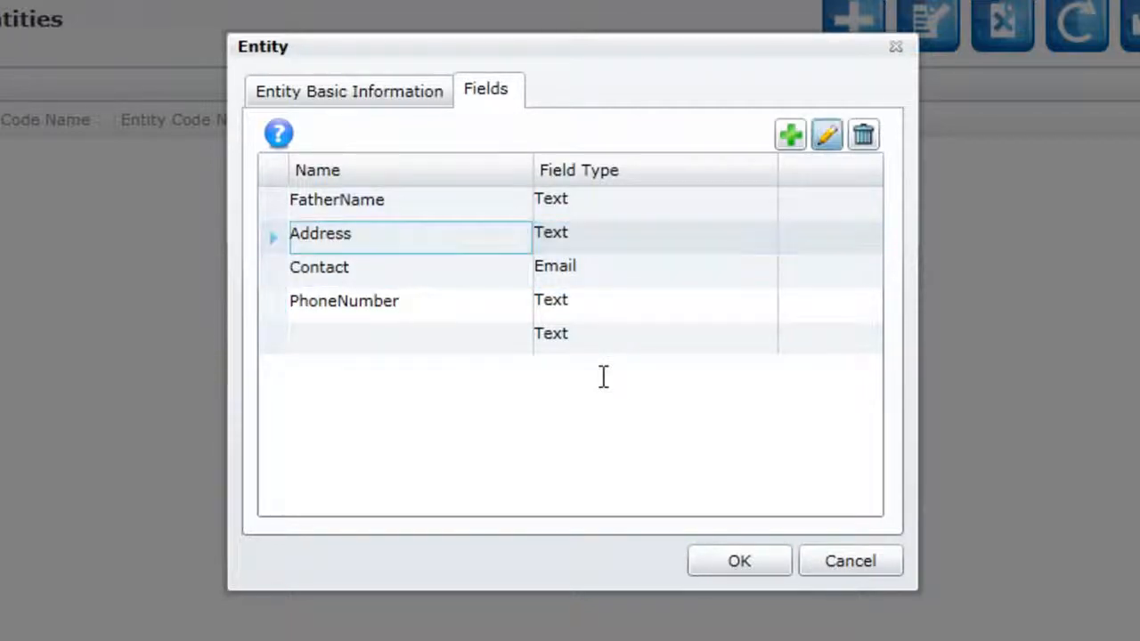
click(826, 135)
click(677, 241)
click(563, 306)
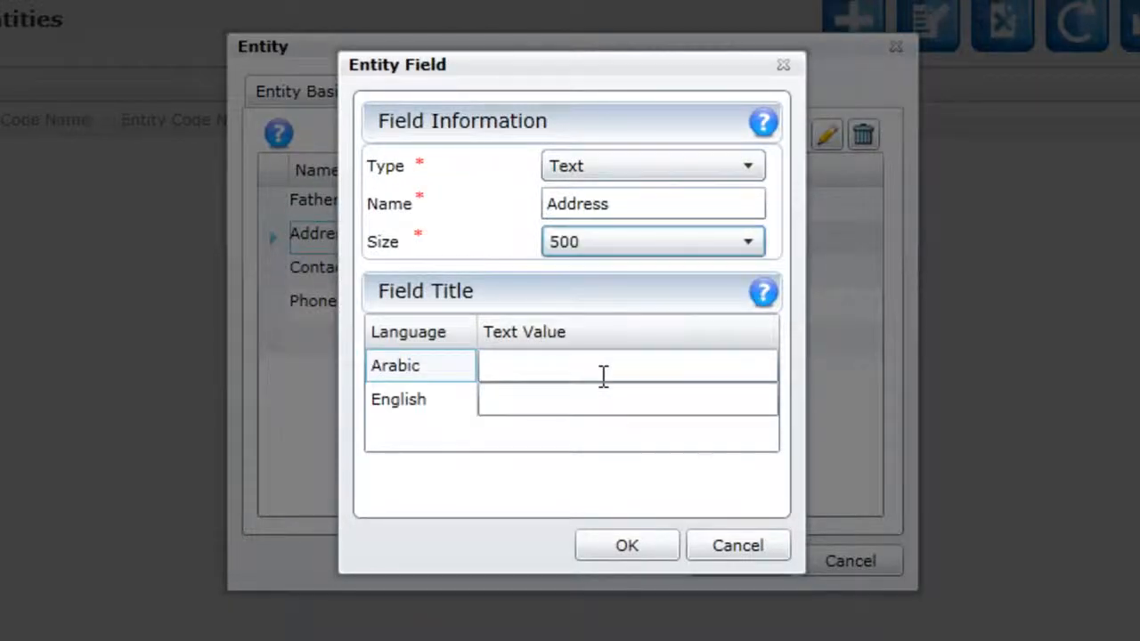
click(756, 551)
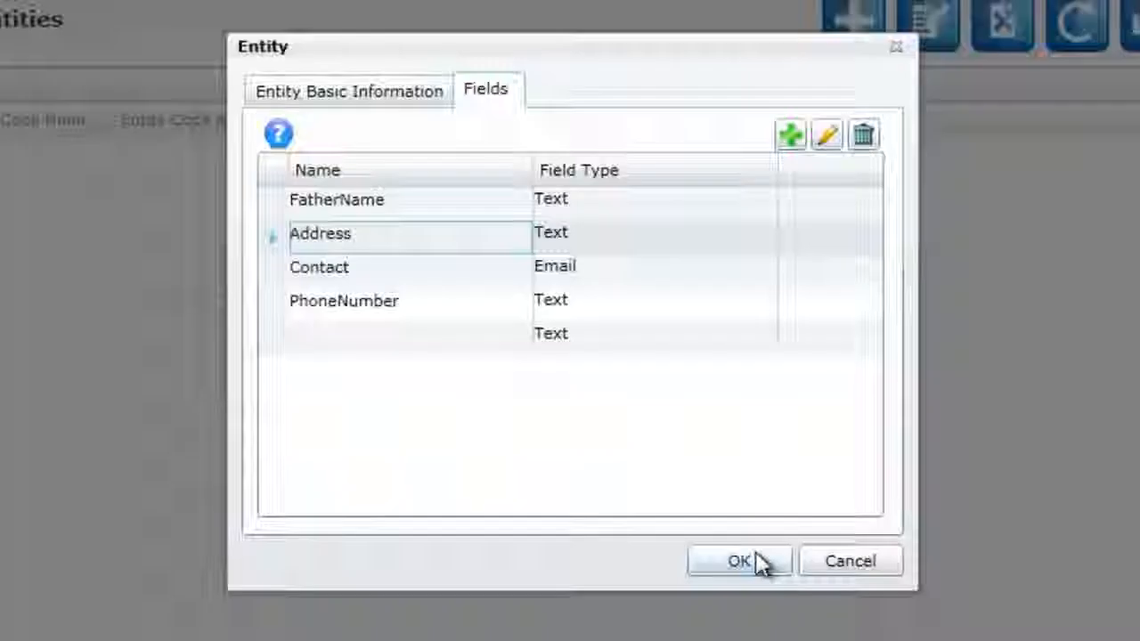
click(755, 552)
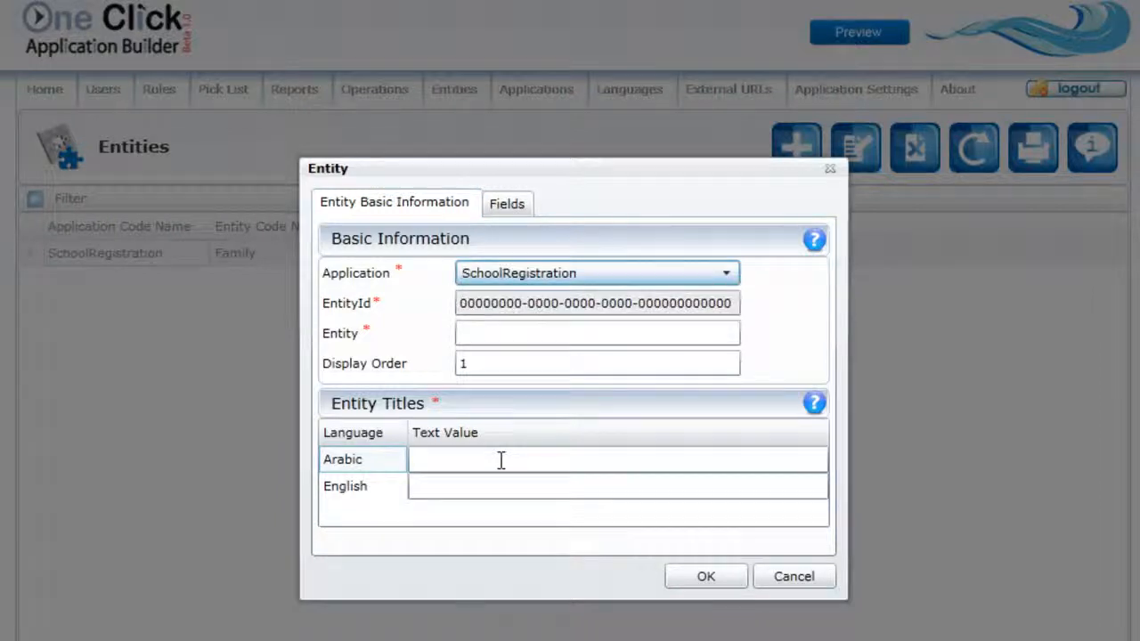
Step: Name the new SchoolRegistration entity Student, with display order 2 and the titles الطالب in Arabic and Student in English
key(Tab)
text(Student)
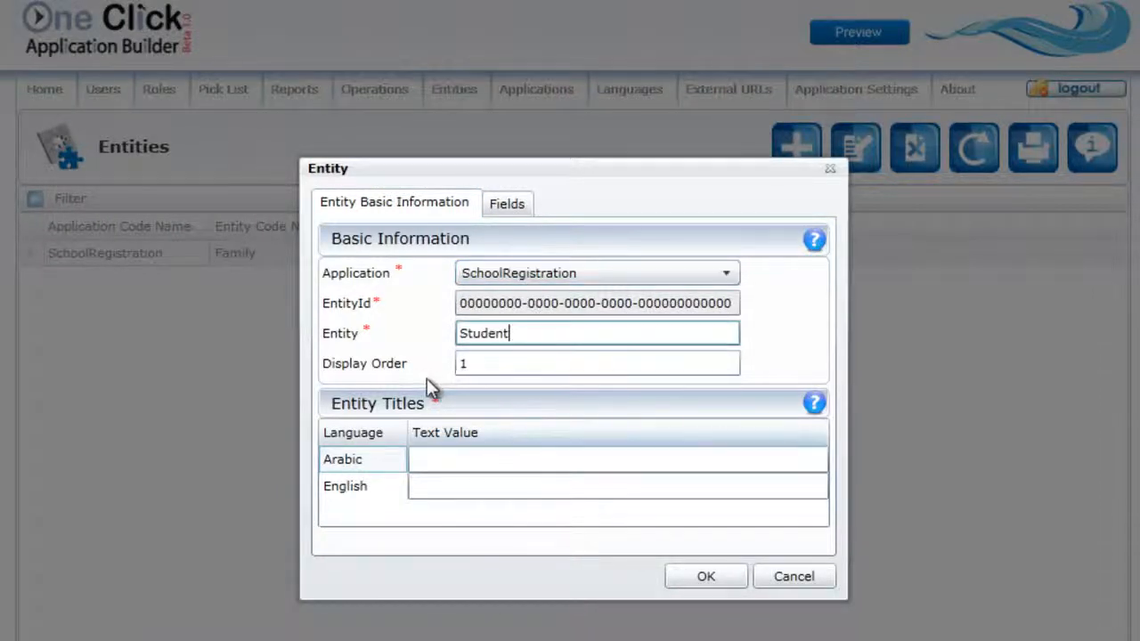
click(465, 460)
text(الط)
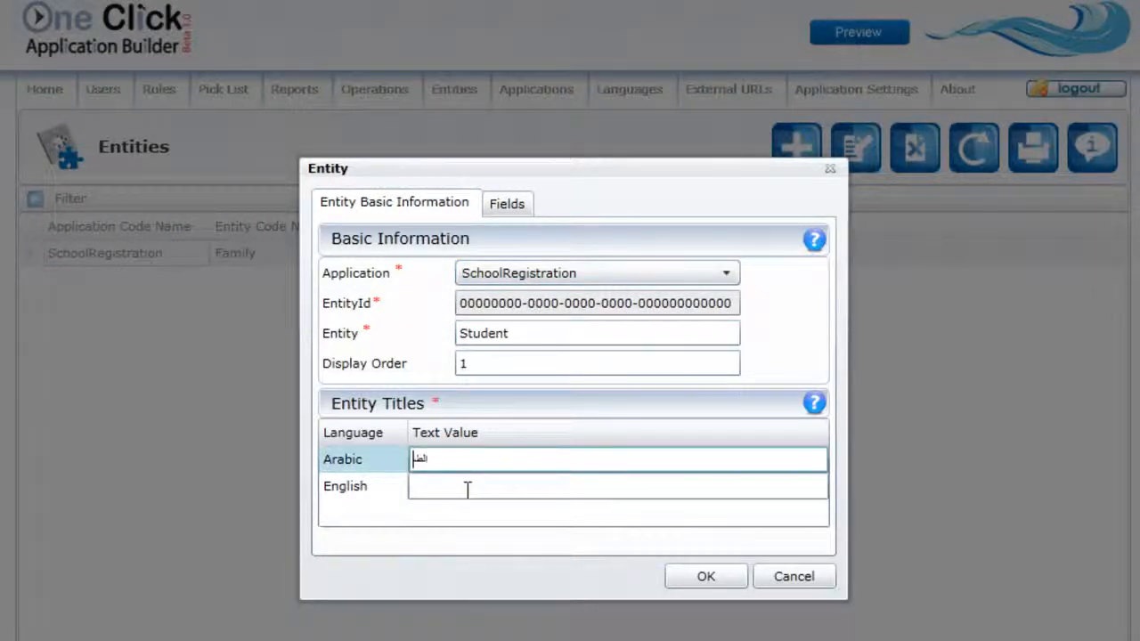
text(الب)
key(shift+Tab)
text(2)
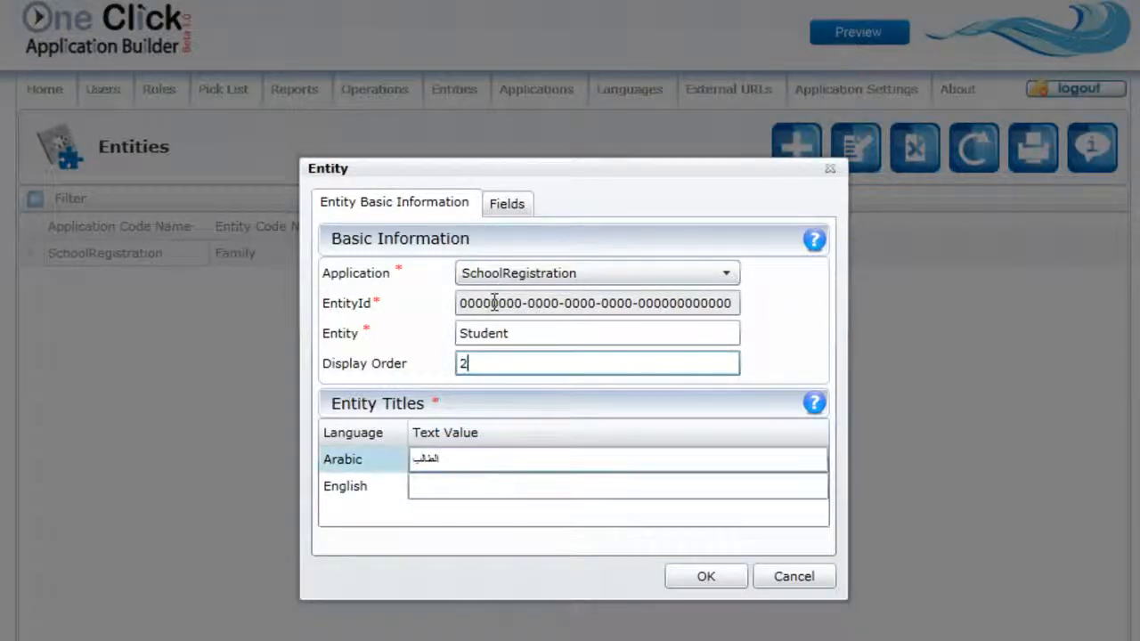
key(Tab)
key(Tab)
text(Student)
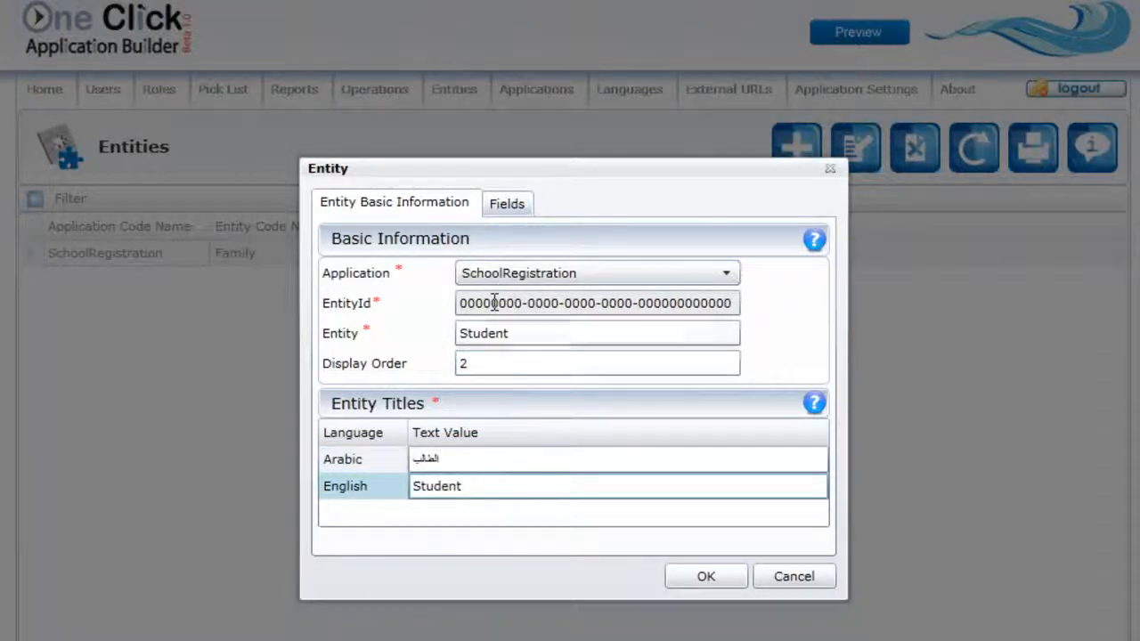
Step: Add a Text field named StudentName to the Student entity
click(507, 204)
click(494, 303)
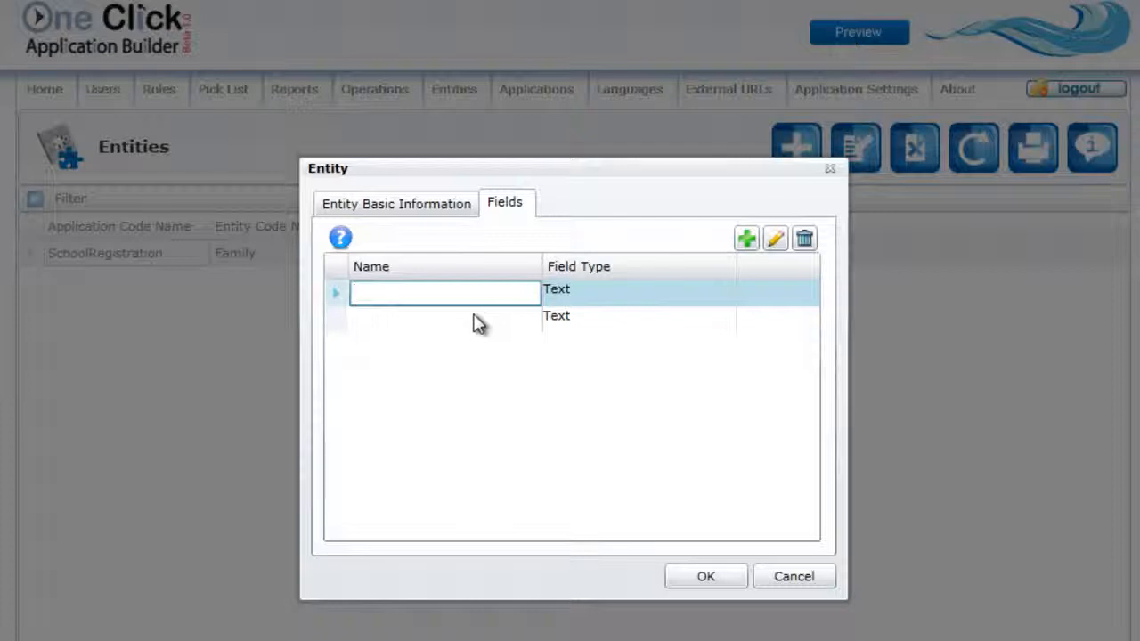
text(StudentName)
Step: Add a second field to the Student entity named BirthDate with the field type Datetime
click(475, 316)
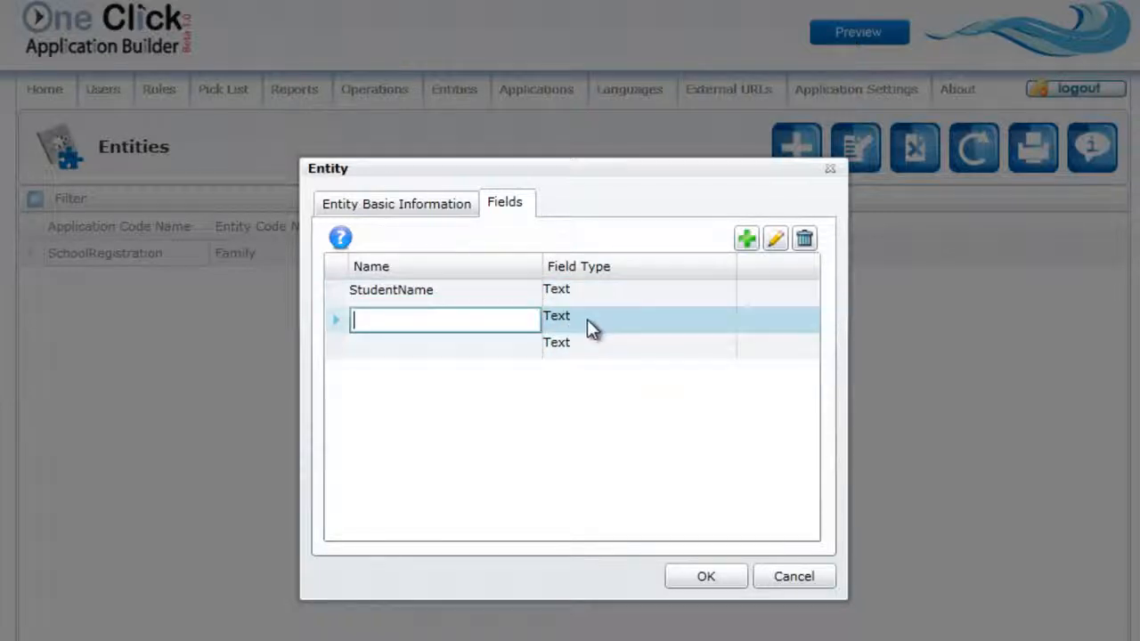
text(BirthD)
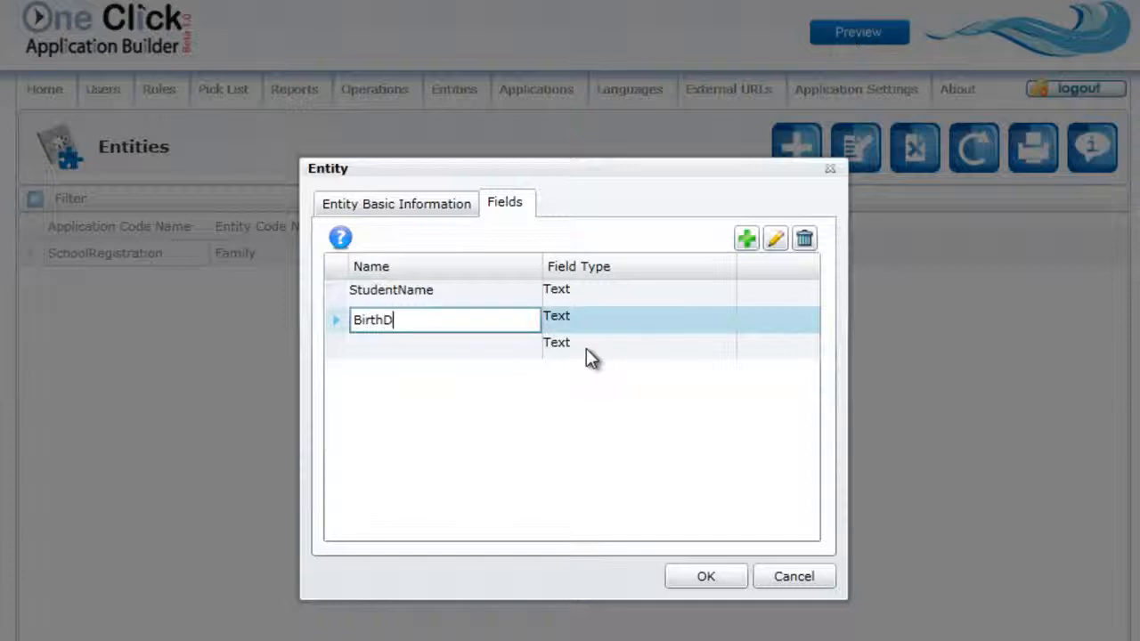
text(ate)
key(Tab)
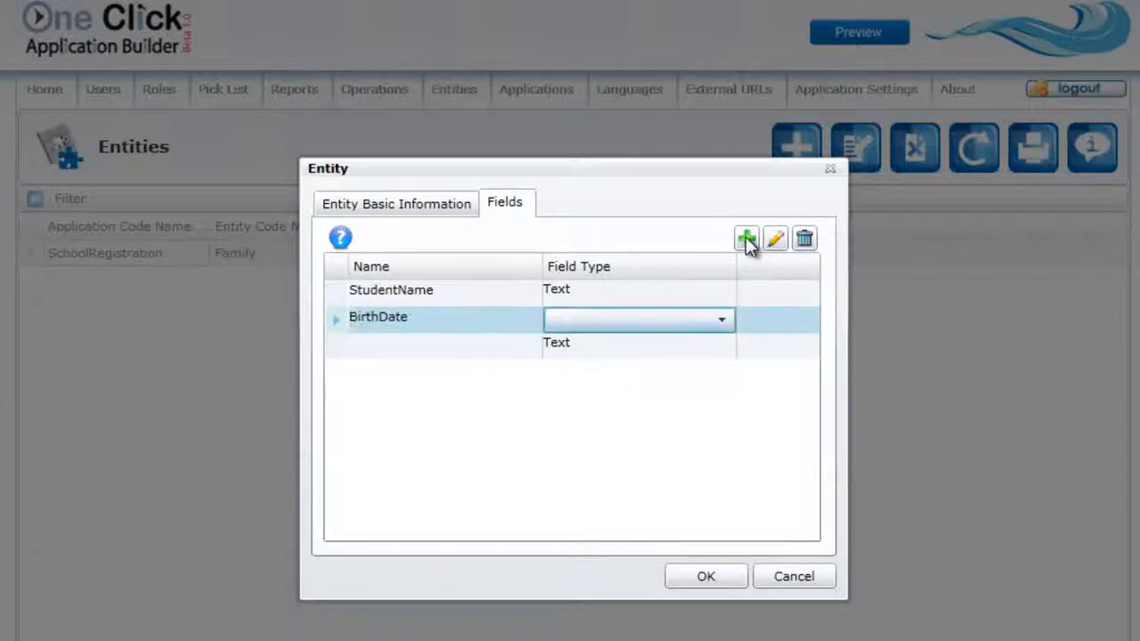
key(Down)
key(Return)
key(Tab)
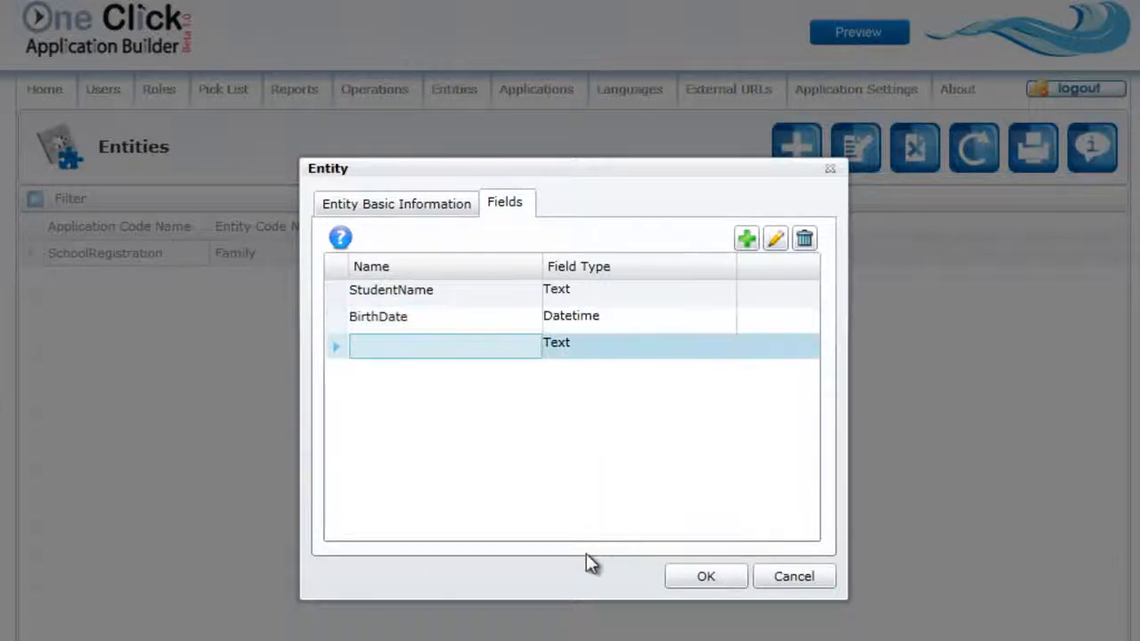
Step: Create another Student field of type PickList and name it Gender
click(747, 239)
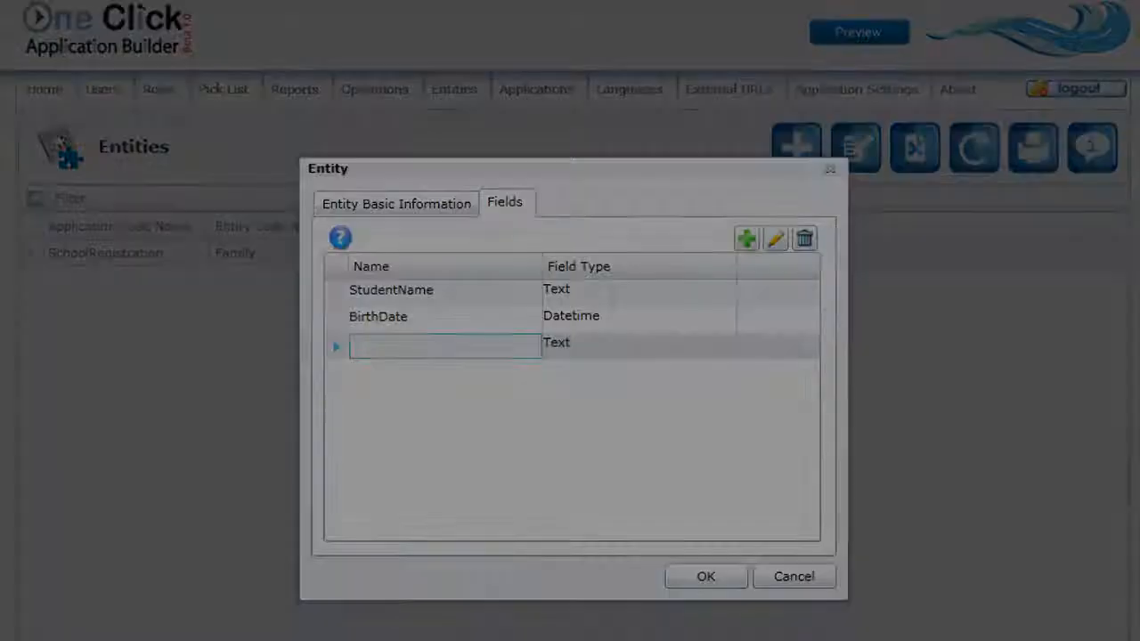
click(658, 264)
click(613, 560)
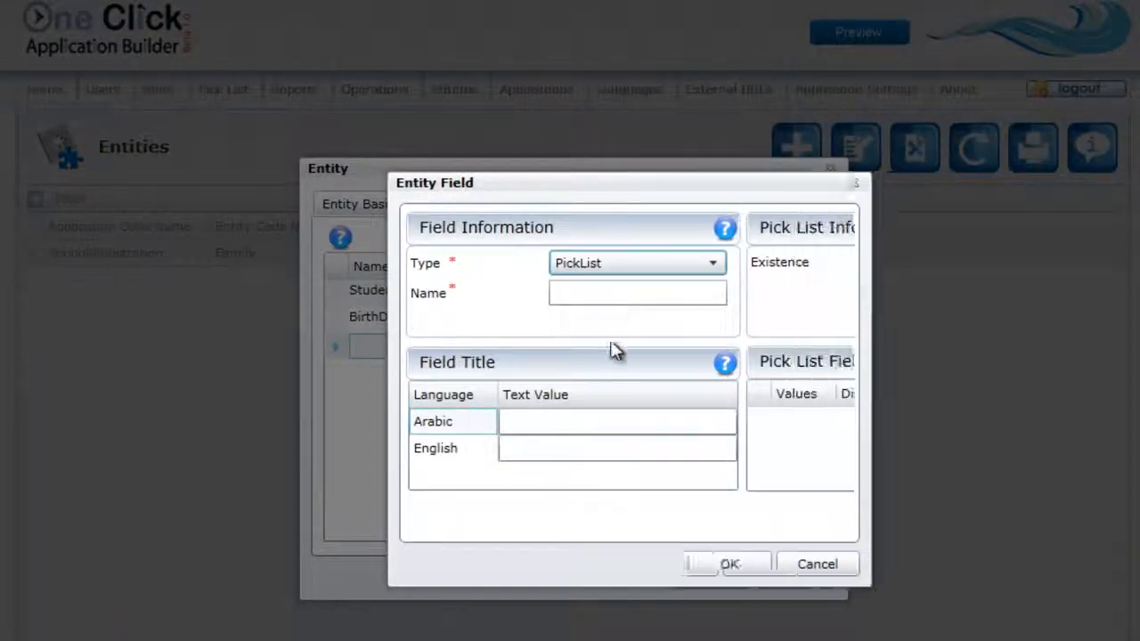
click(613, 294)
text(Gender)
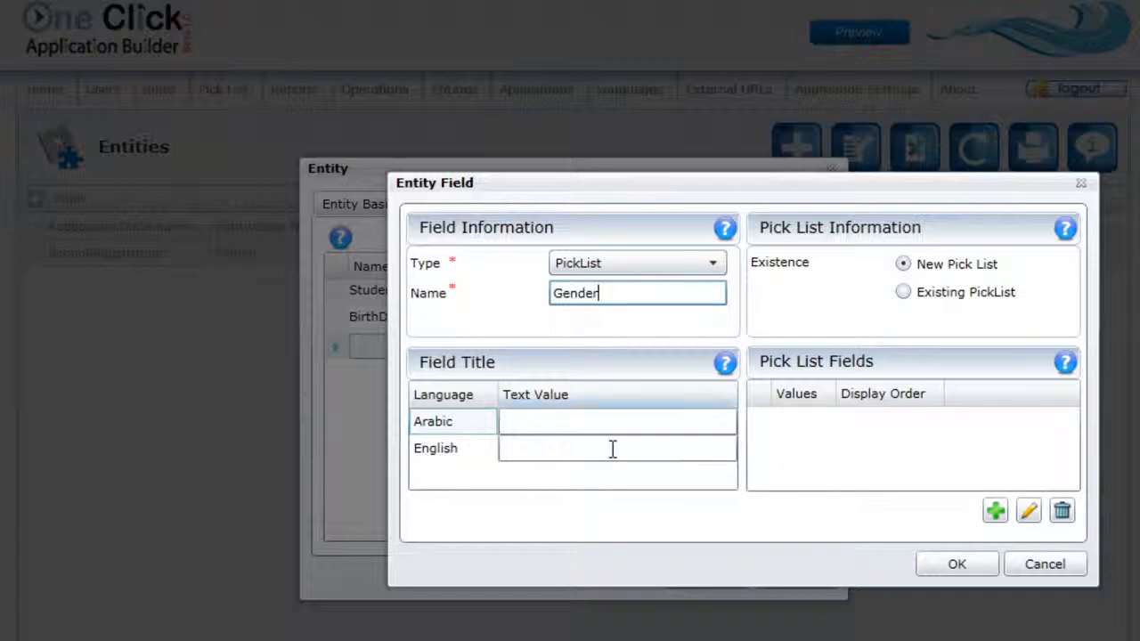
Step: Set the Gender field's titles to Gender in English and الجنس in Arabic
key(Tab)
key(Tab)
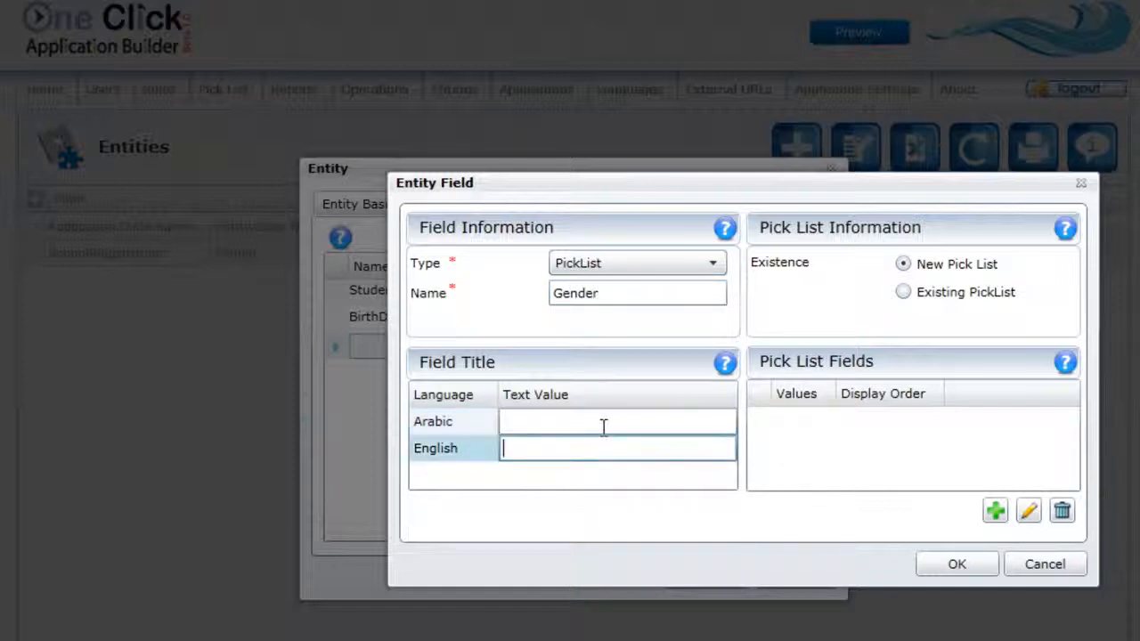
text(Gender)
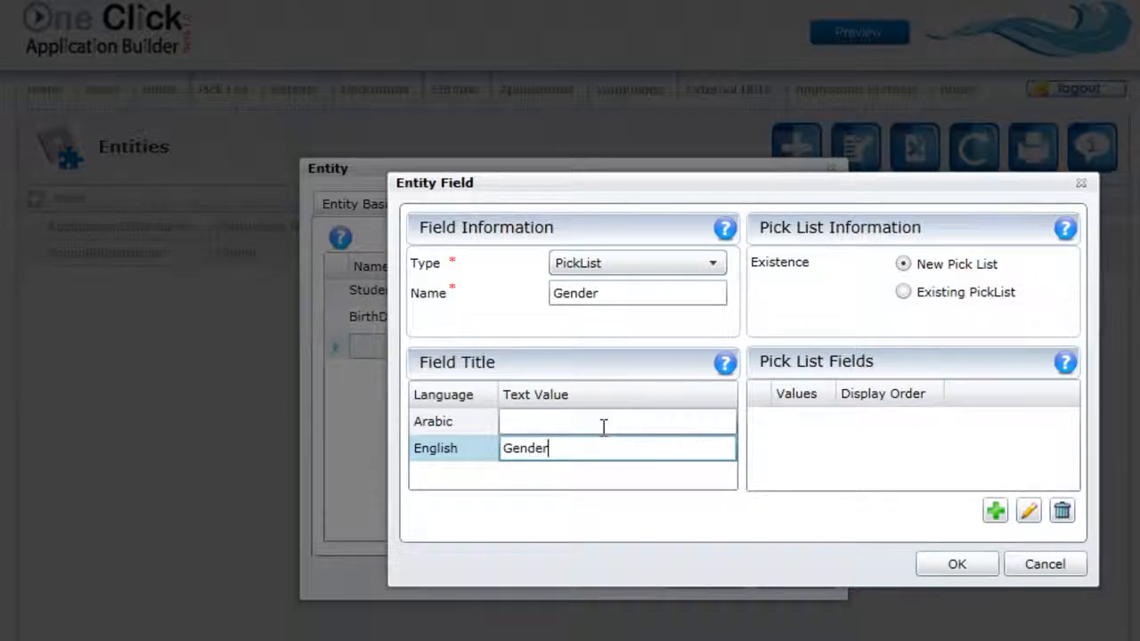
click(614, 424)
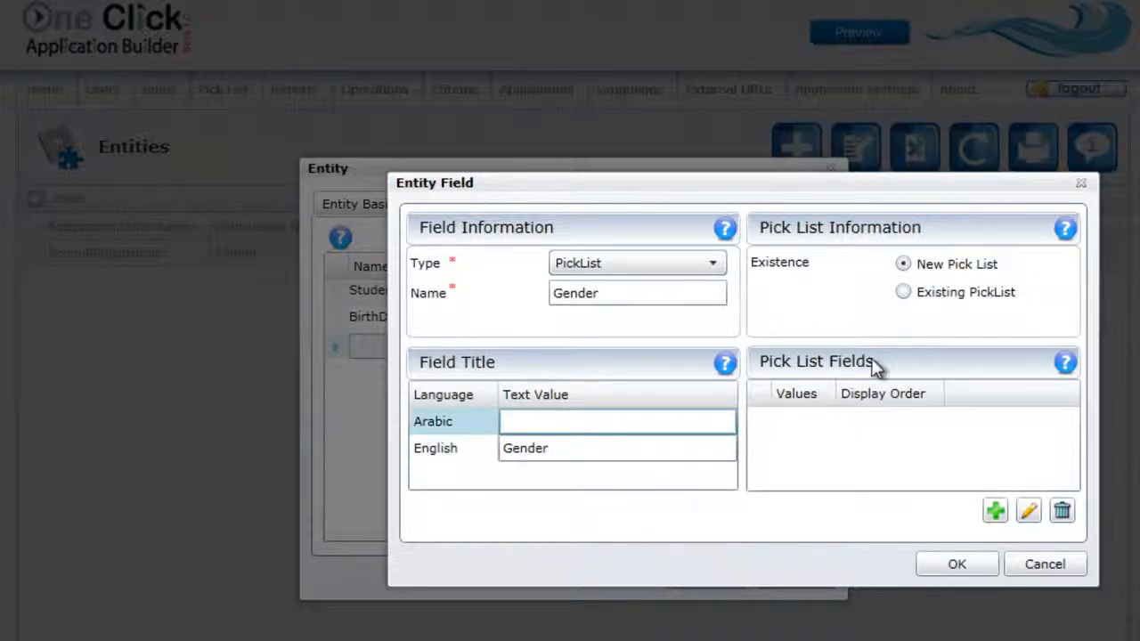
text(الجنس)
Step: Use a new pick list for Gender and add a value with display order 1, titled أنثى in Arabic and Female in English
click(903, 265)
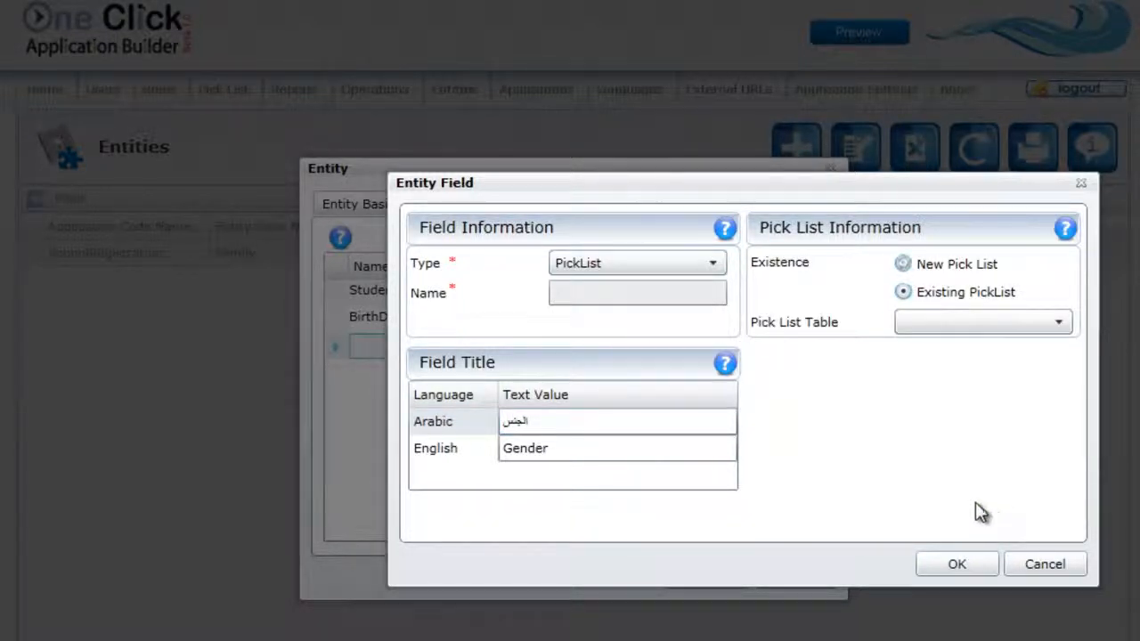
click(903, 265)
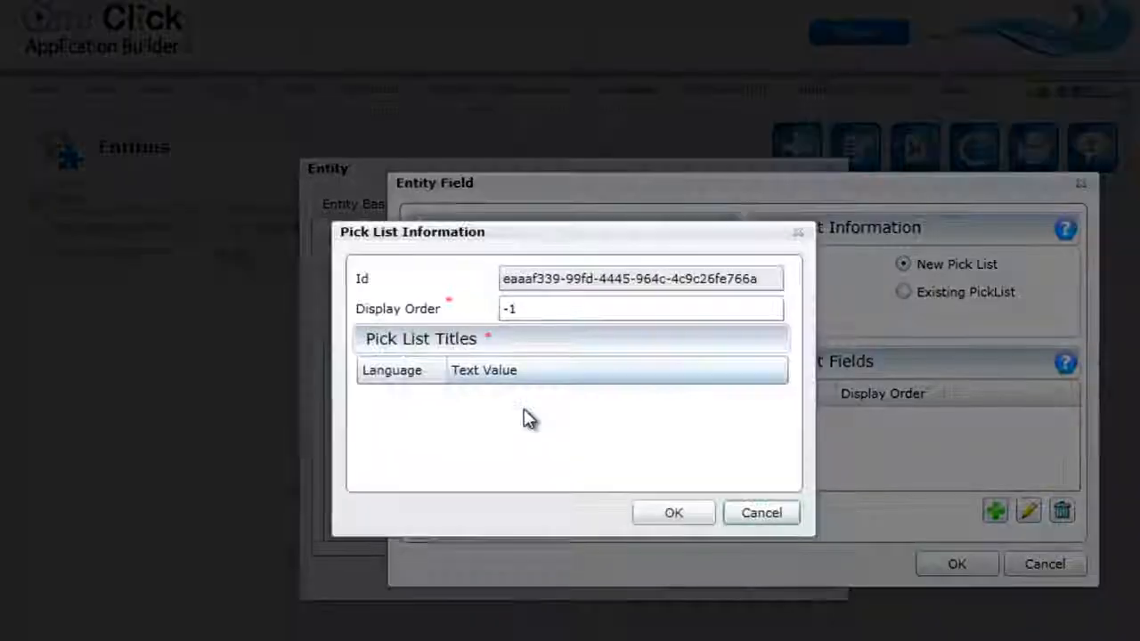
key(Tab)
text(1)
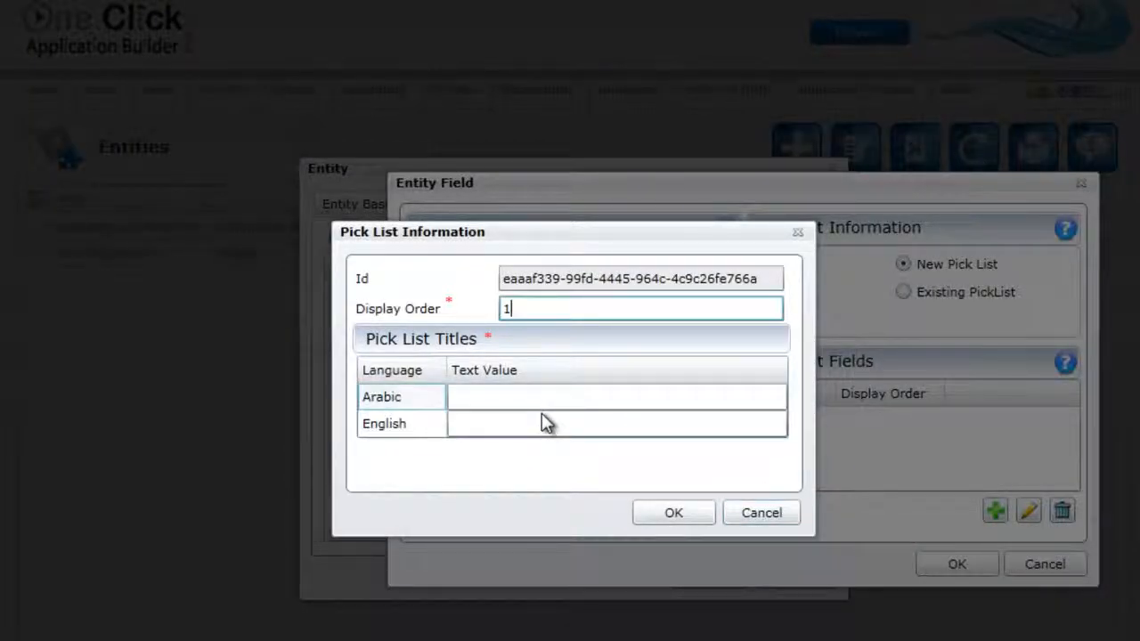
key(Tab)
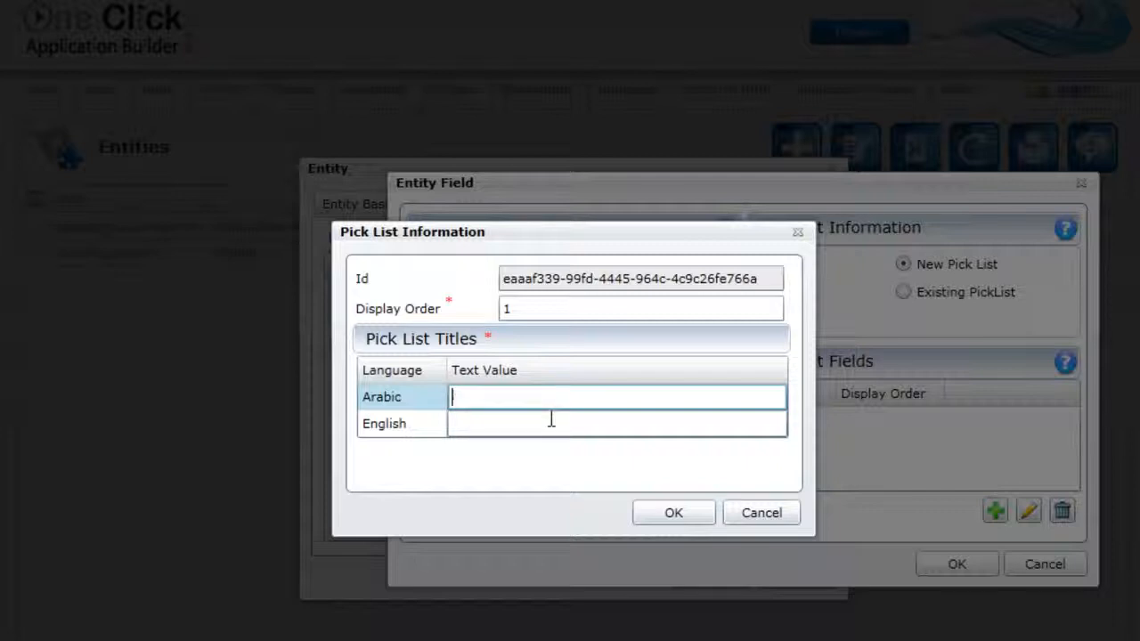
text(انثى)
key(Tab)
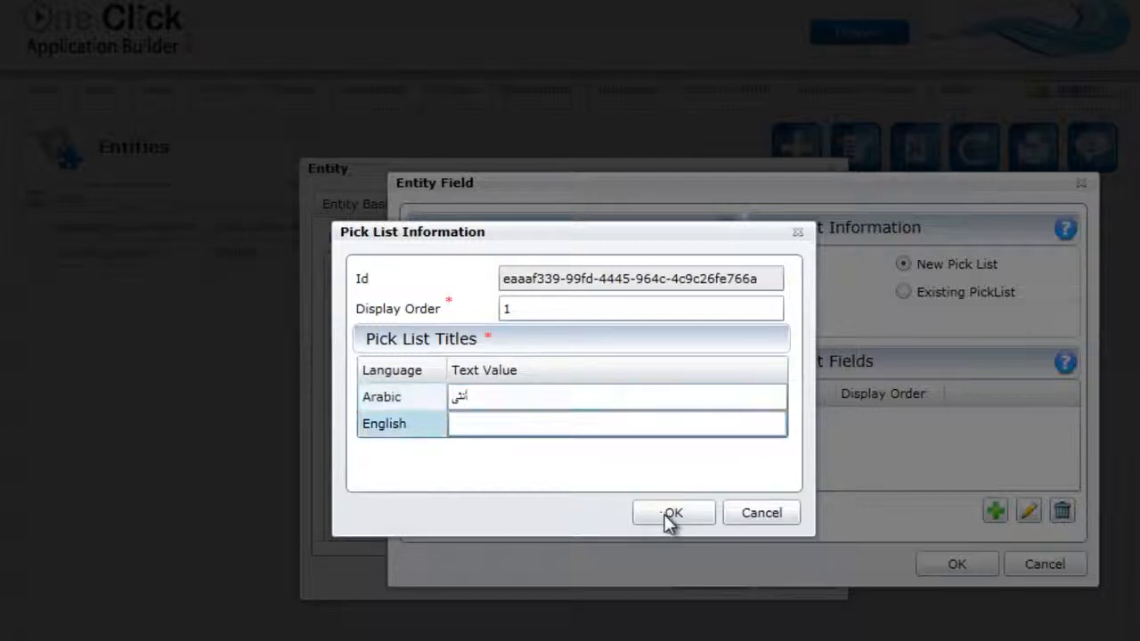
text(Female)
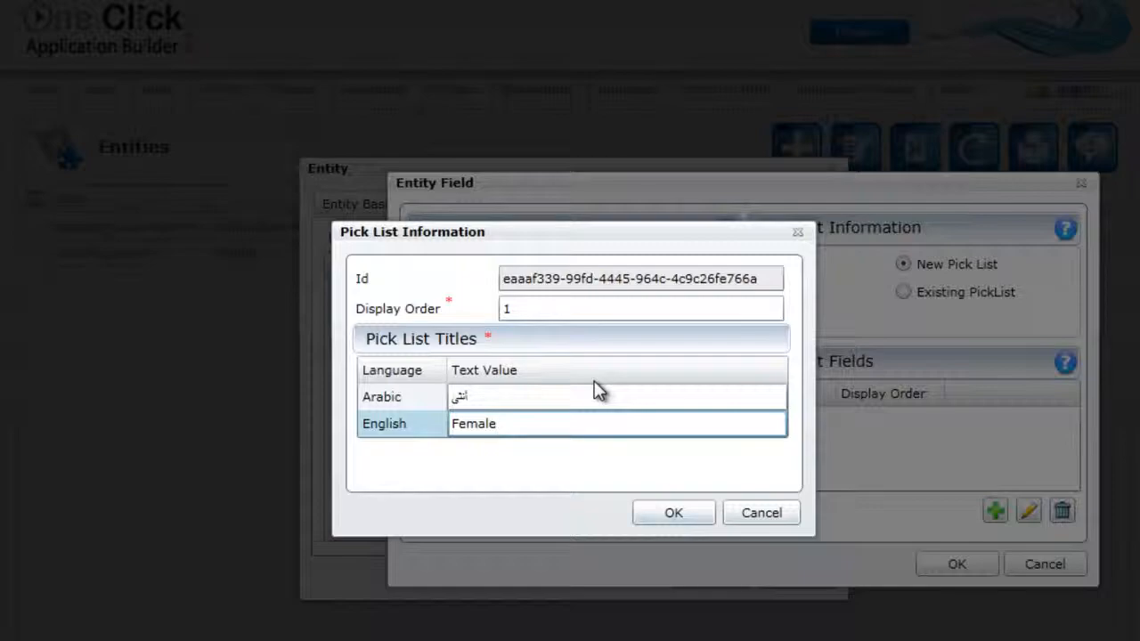
key(Tab)
key(Return)
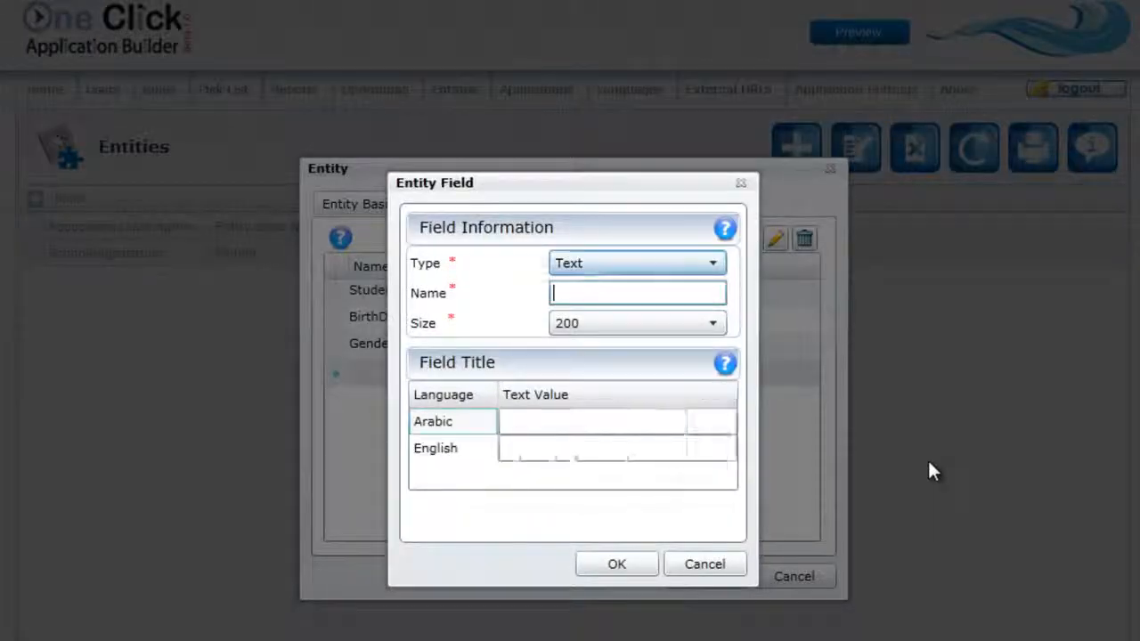
Step: Set up a further Student field of type InnerRelation and choose the entity it relates to
click(638, 263)
click(597, 511)
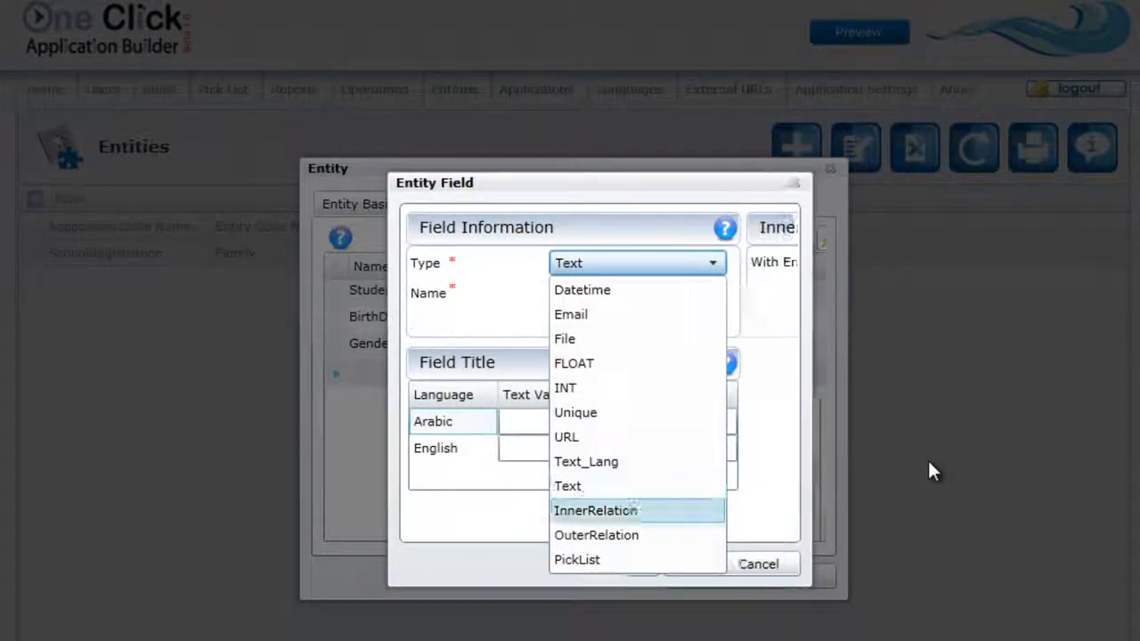
click(978, 262)
click(935, 314)
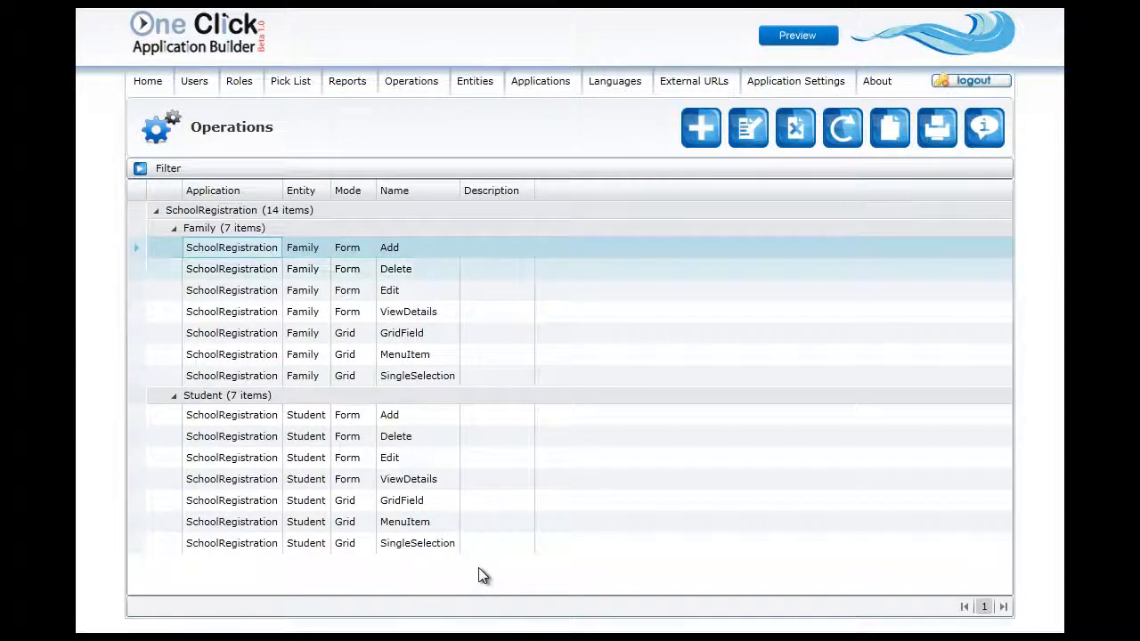
click(416, 248)
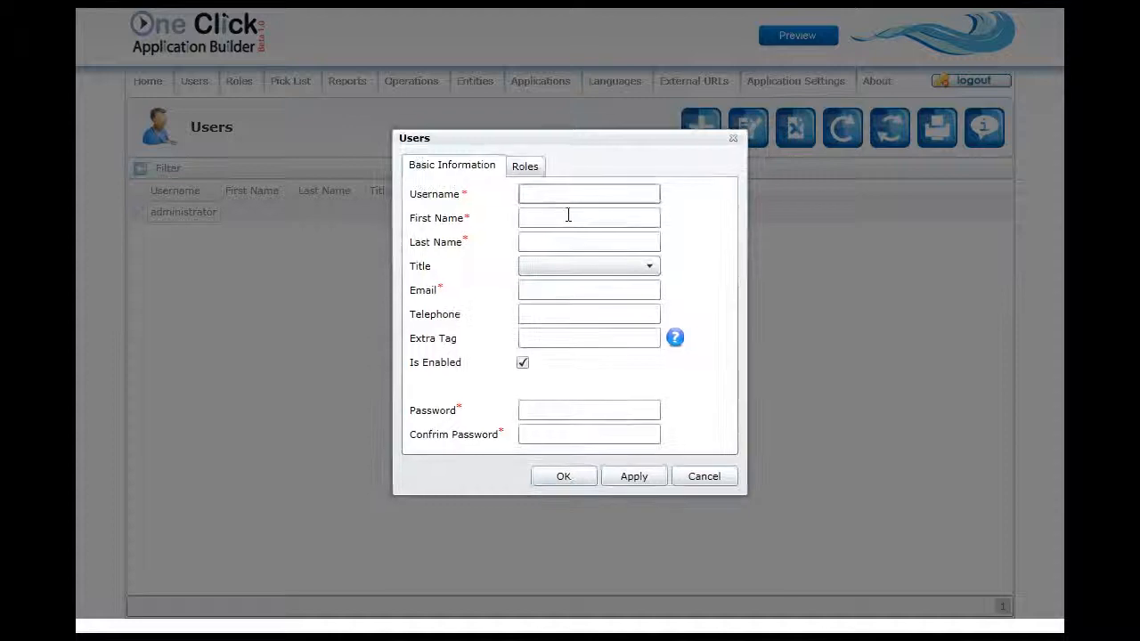
Step: Fill in the new user's username, first name and last name, and set the title to Mr
text(Sasuke)
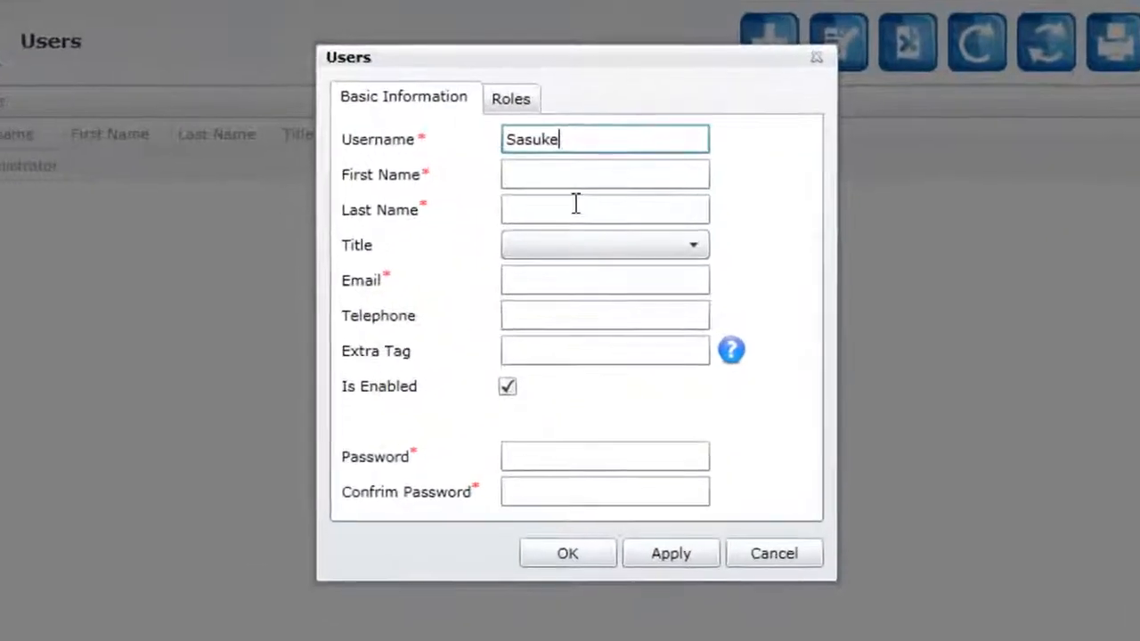
key(Tab)
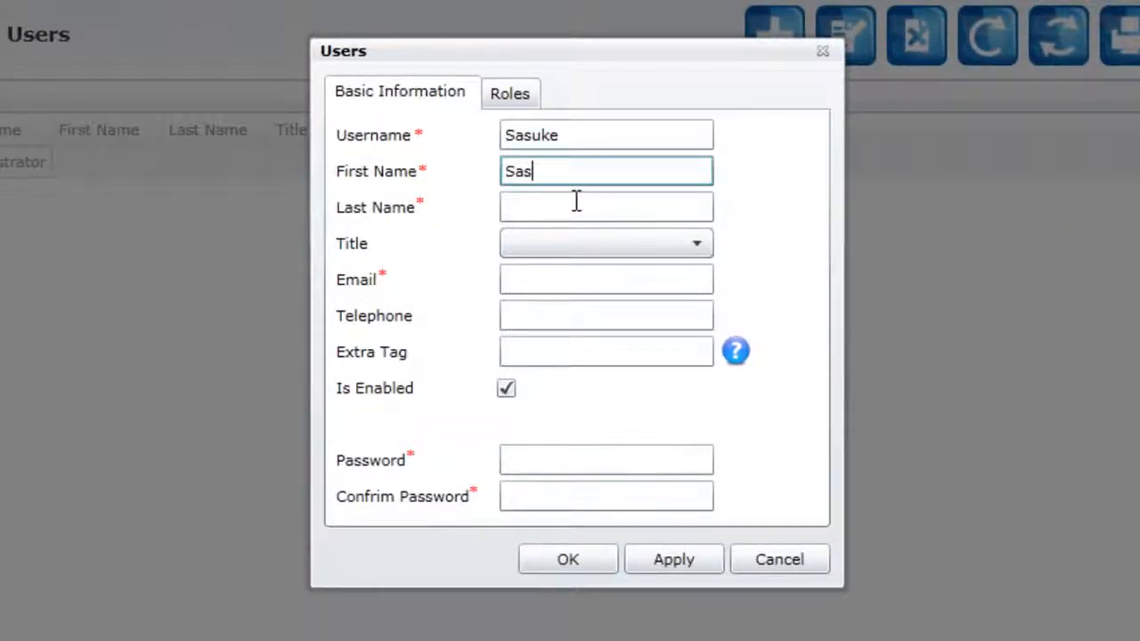
key(Tab)
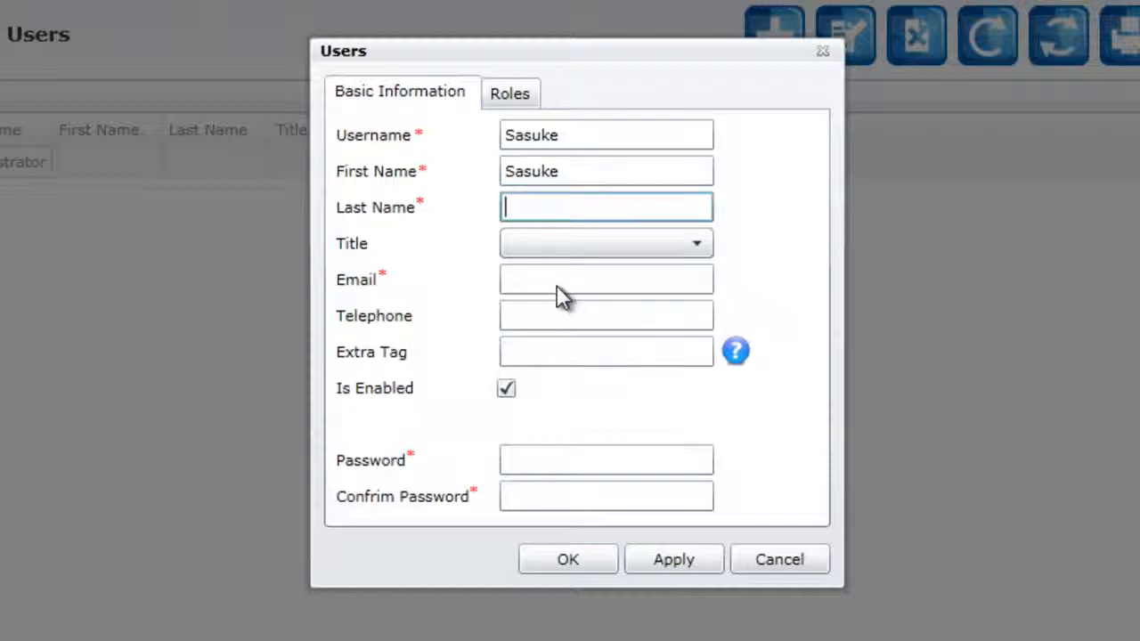
text(Uchiha)
key(Tab)
key(Down)
key(Down)
key(Down)
key(Up)
key(Return)
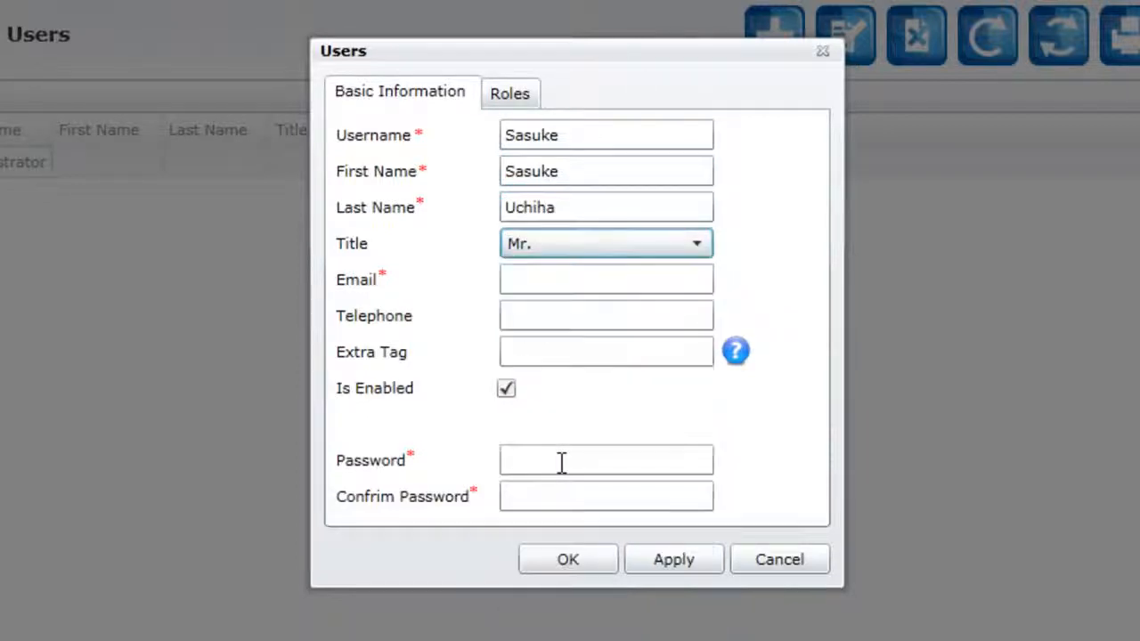
Step: Fill in the new user's e-mail, enter and confirm the account password, and save the user
key(Tab)
key(ctrl+v)
key(Tab)
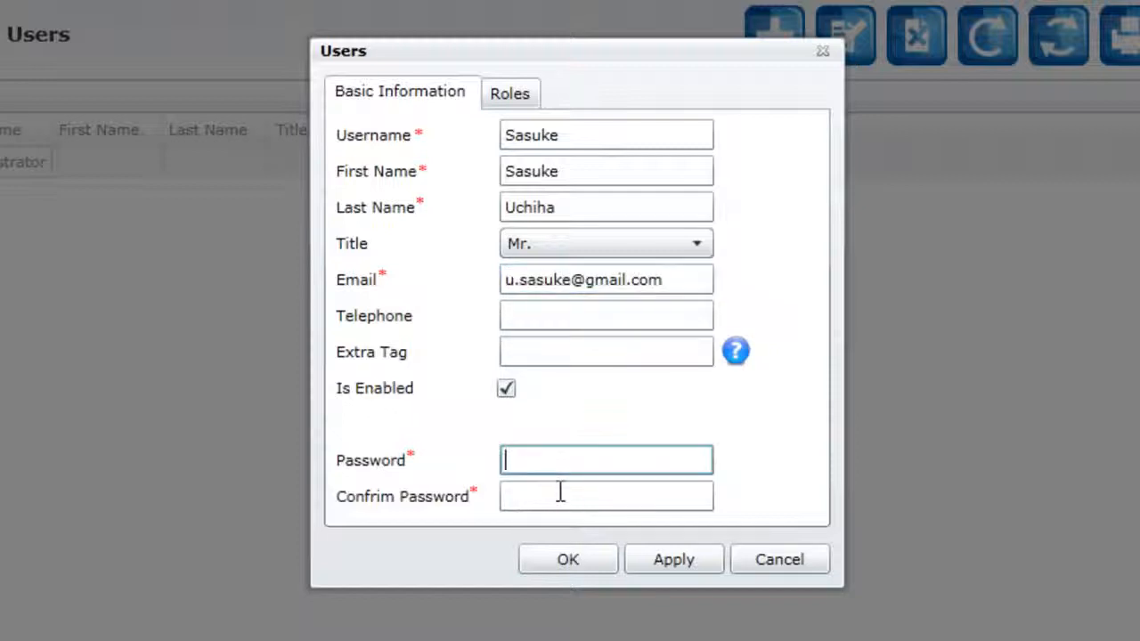
text(•)
key(Tab)
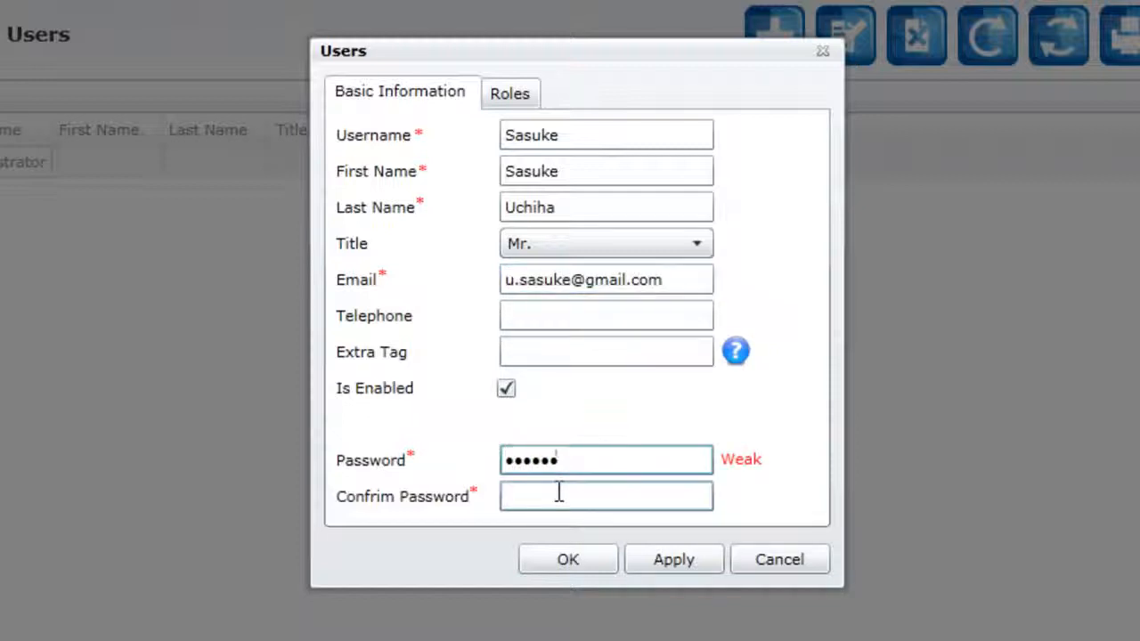
text(•••)
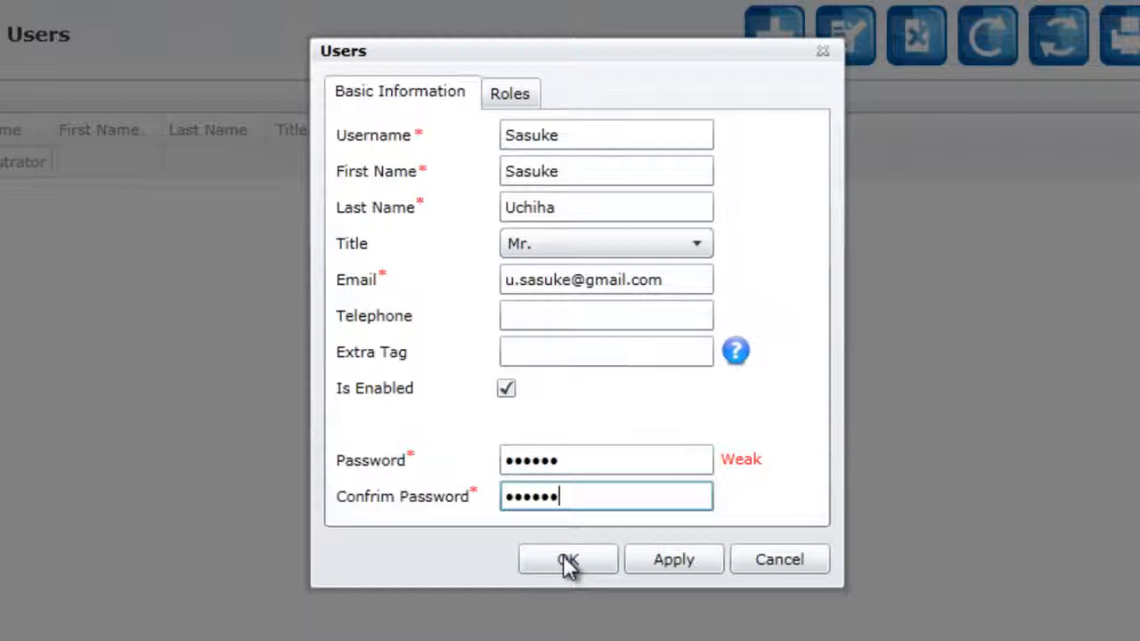
click(568, 561)
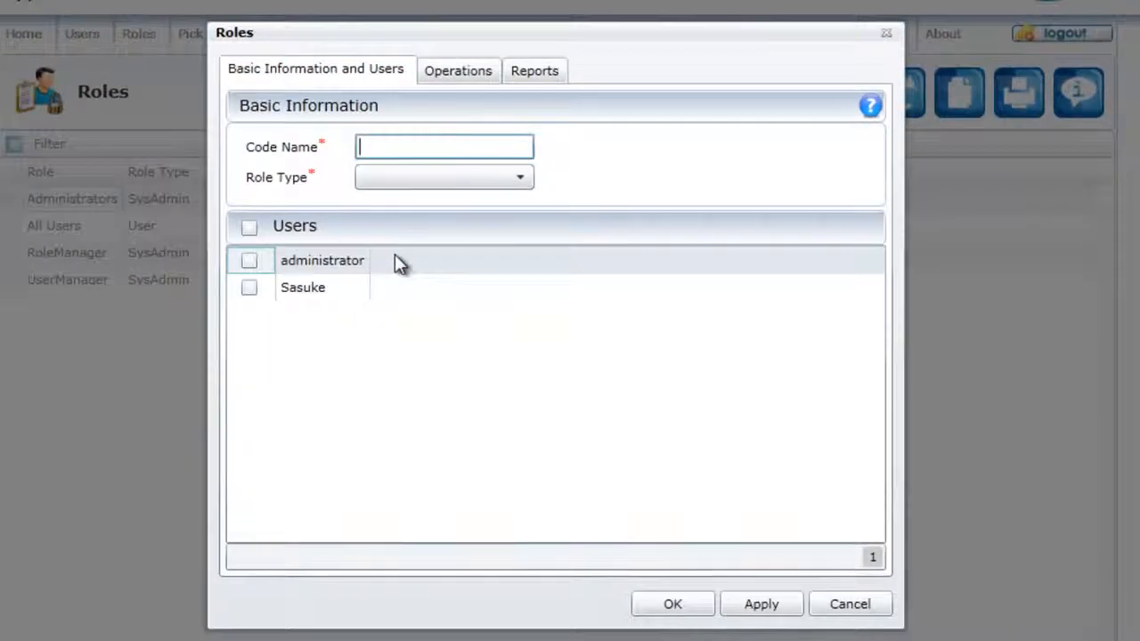
Step: Give the new role the code name Officer and set its role type to User
text(Officer)
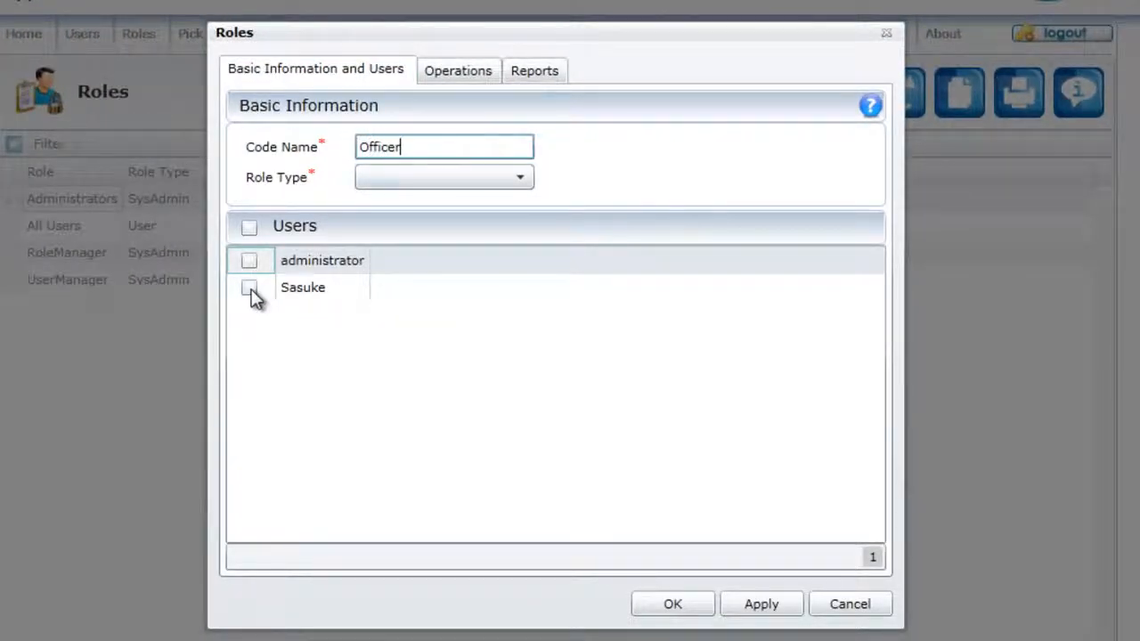
click(433, 185)
key(Down)
key(Down)
key(Down)
key(Return)
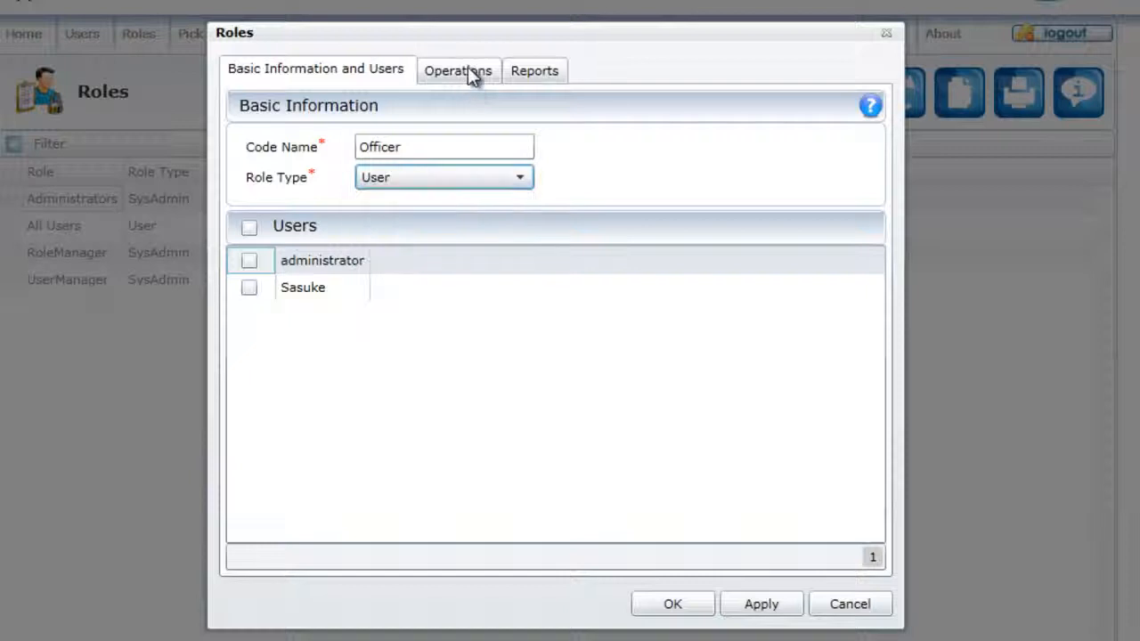
Step: Assign the newly created user to the Officer role and grant the role its operations
click(249, 288)
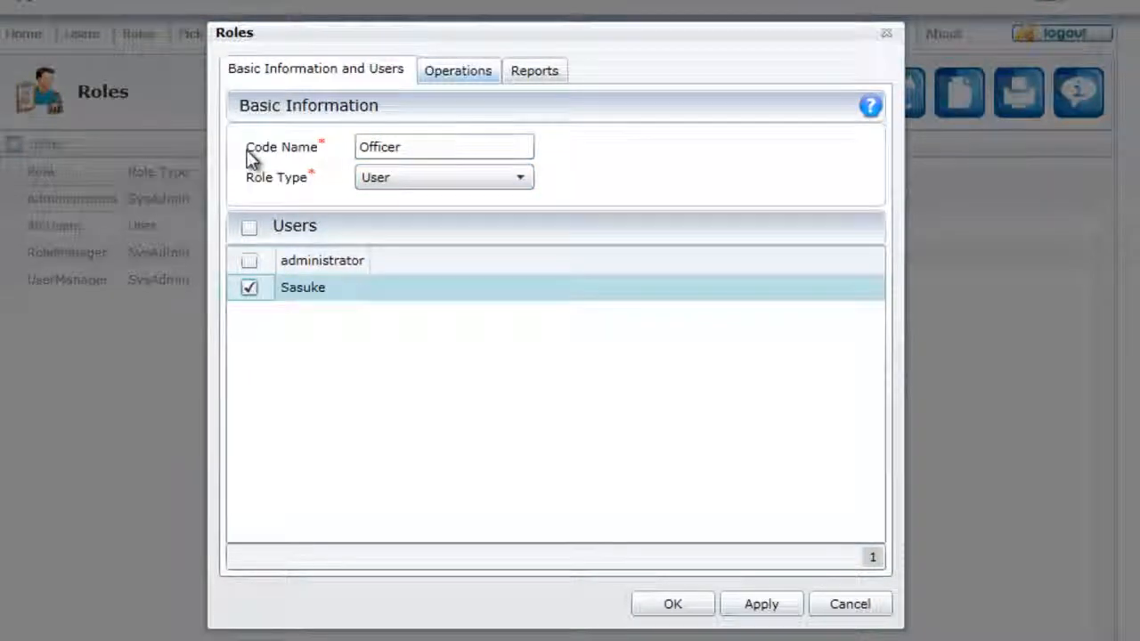
click(458, 70)
click(248, 153)
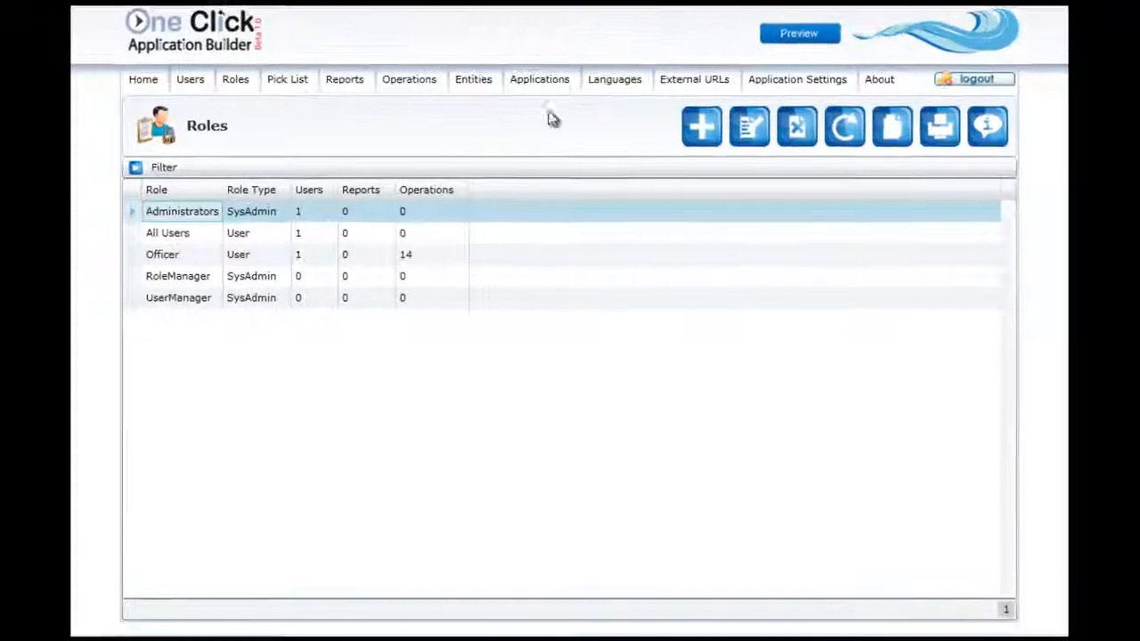
Step: Preview the built application and log in with the new user's username and password
click(540, 82)
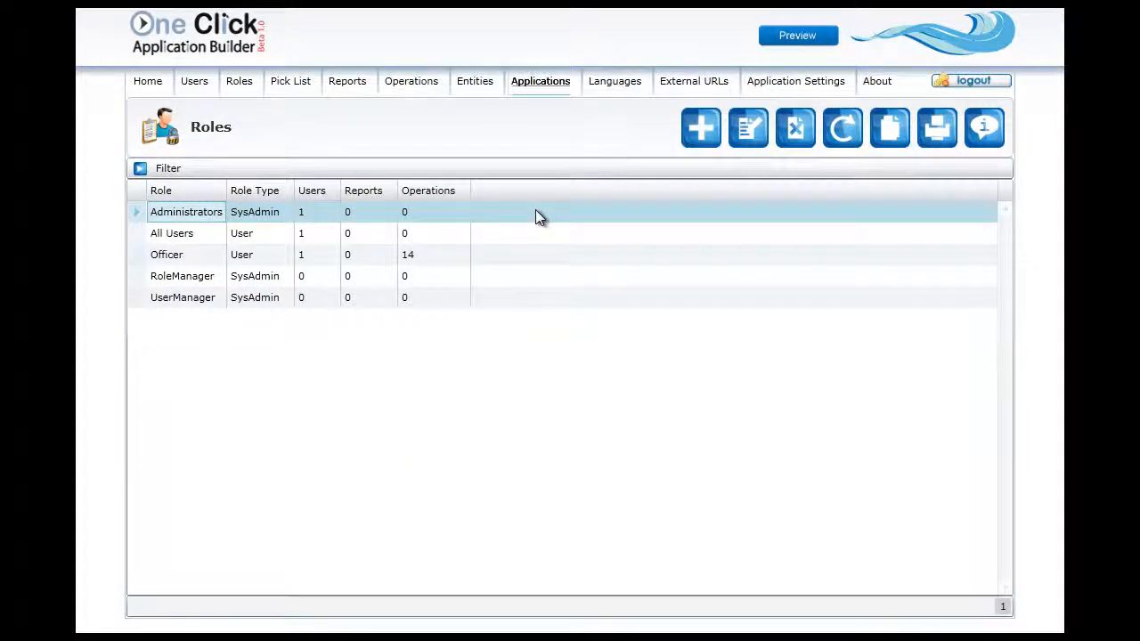
click(789, 39)
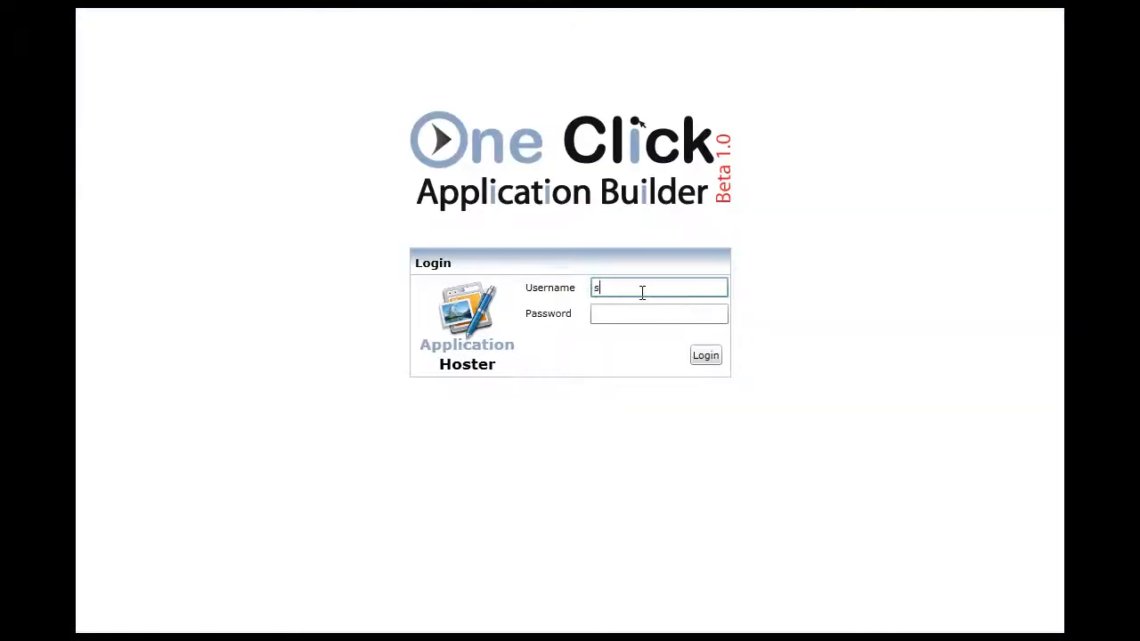
key(Tab)
text(•)
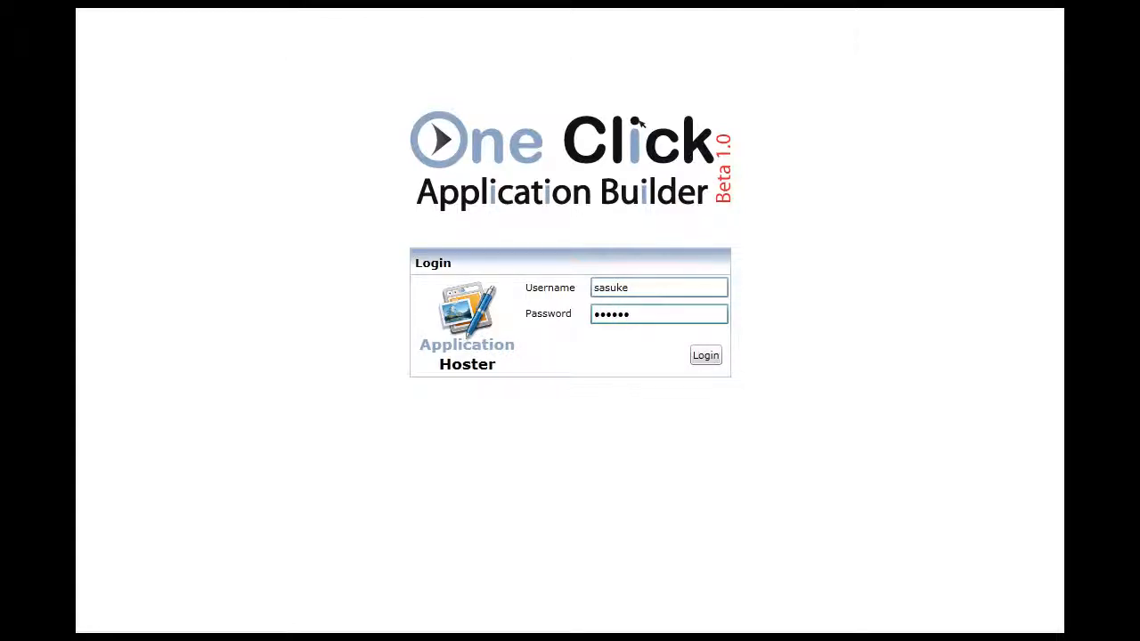
key(Return)
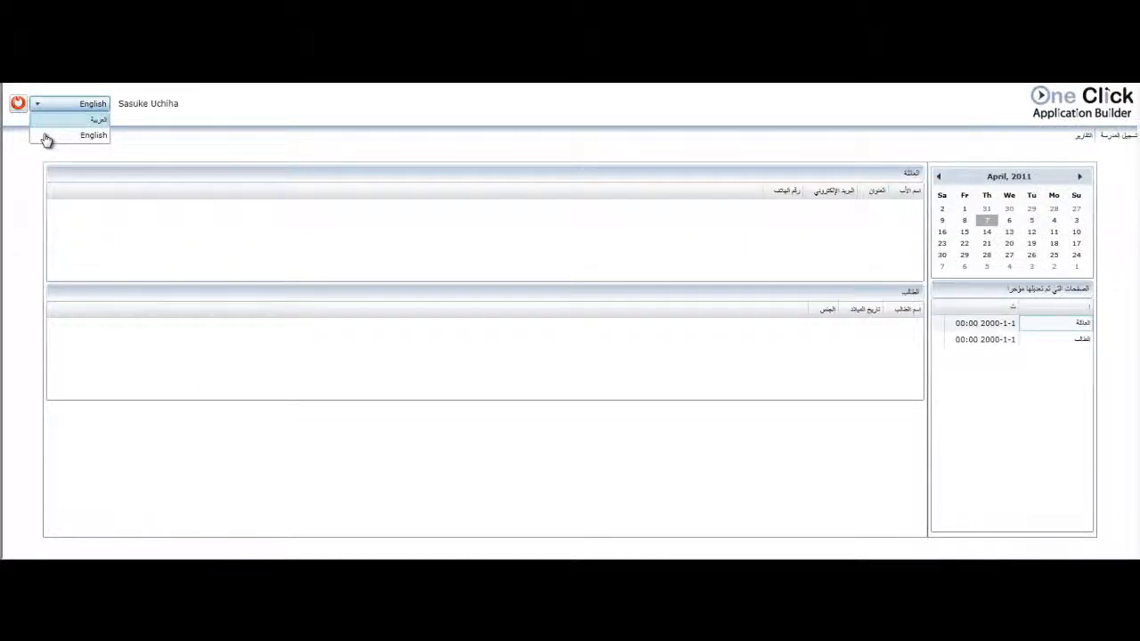
Step: Switch the application's language to English and add a family with the father's name, address, contact e-mail and phone number
click(46, 139)
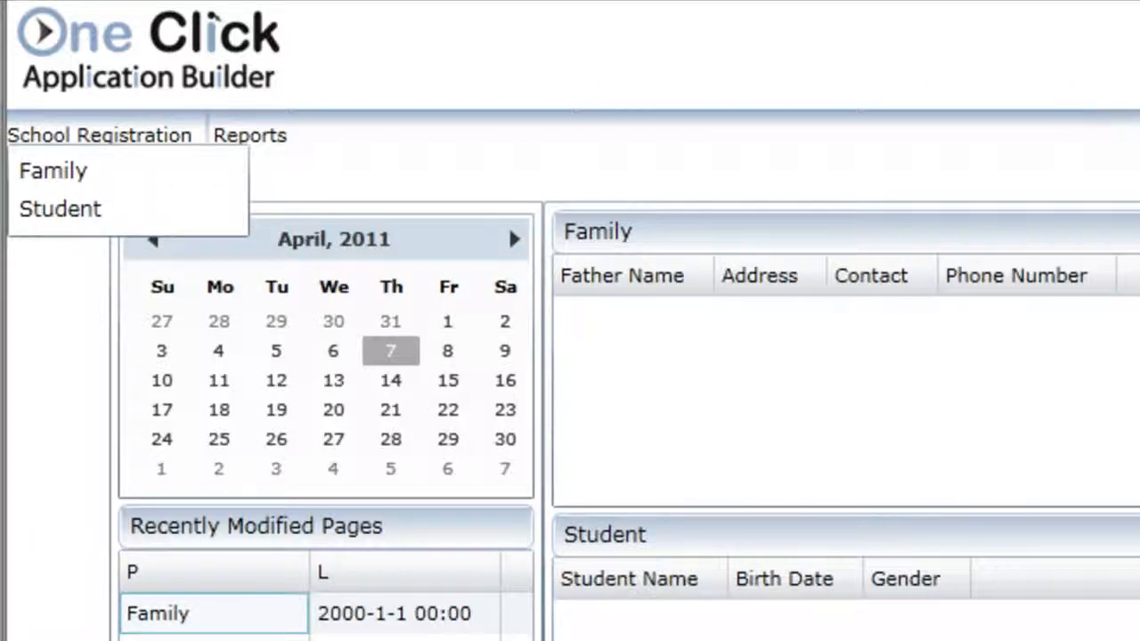
click(55, 171)
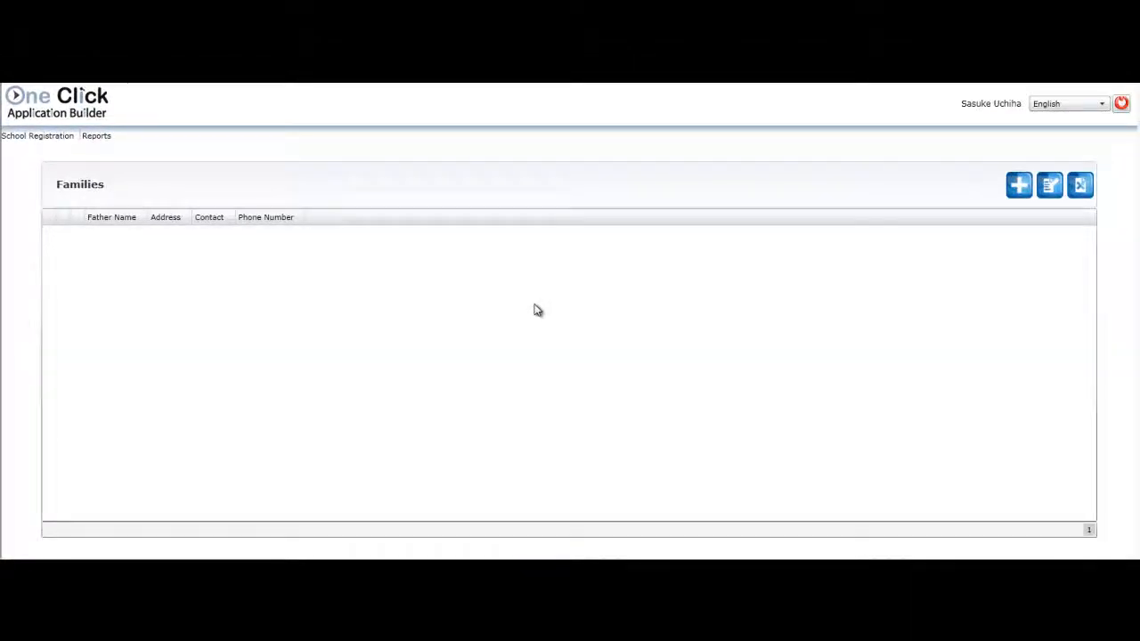
click(1019, 185)
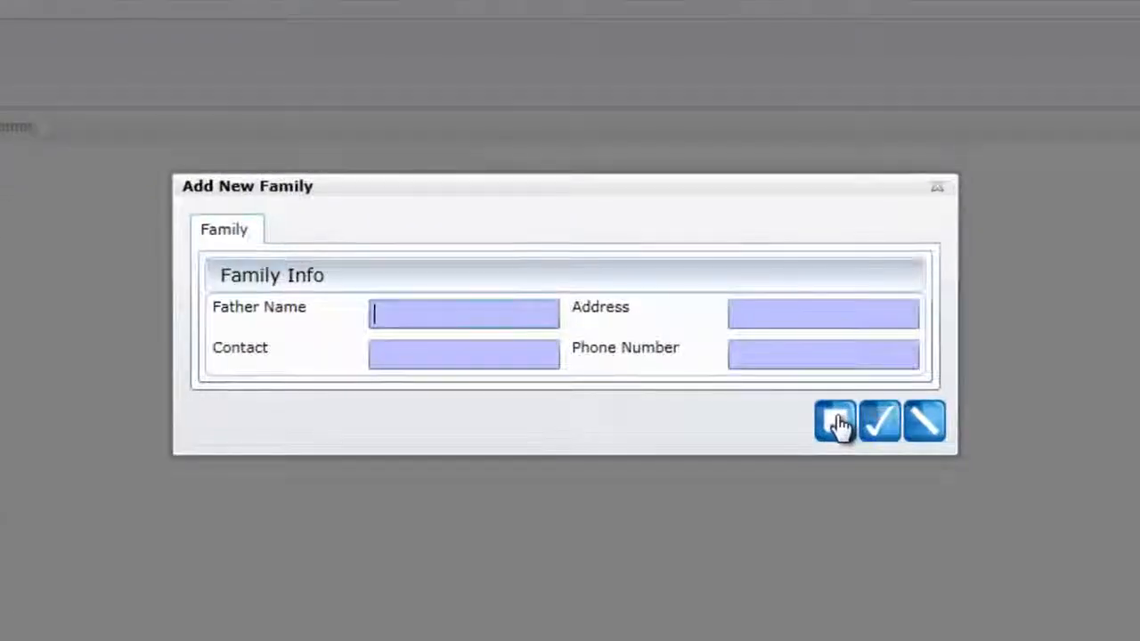
text(St)
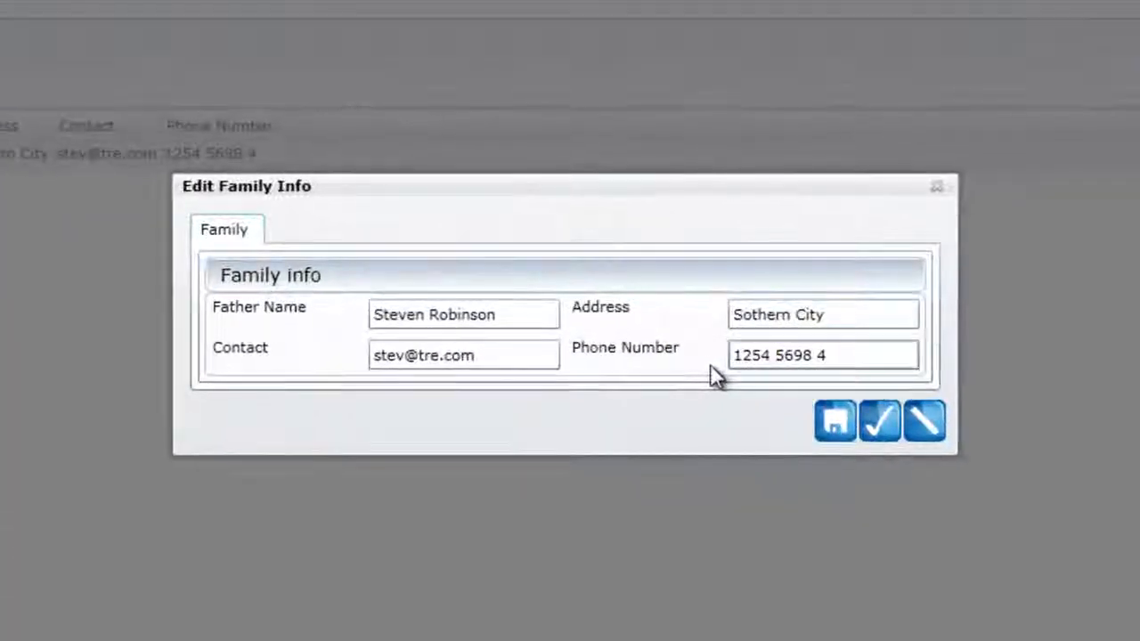
Step: Replace the phone number in the family's record with a new one and save the change
drag(833, 355, 716, 366)
text(458)
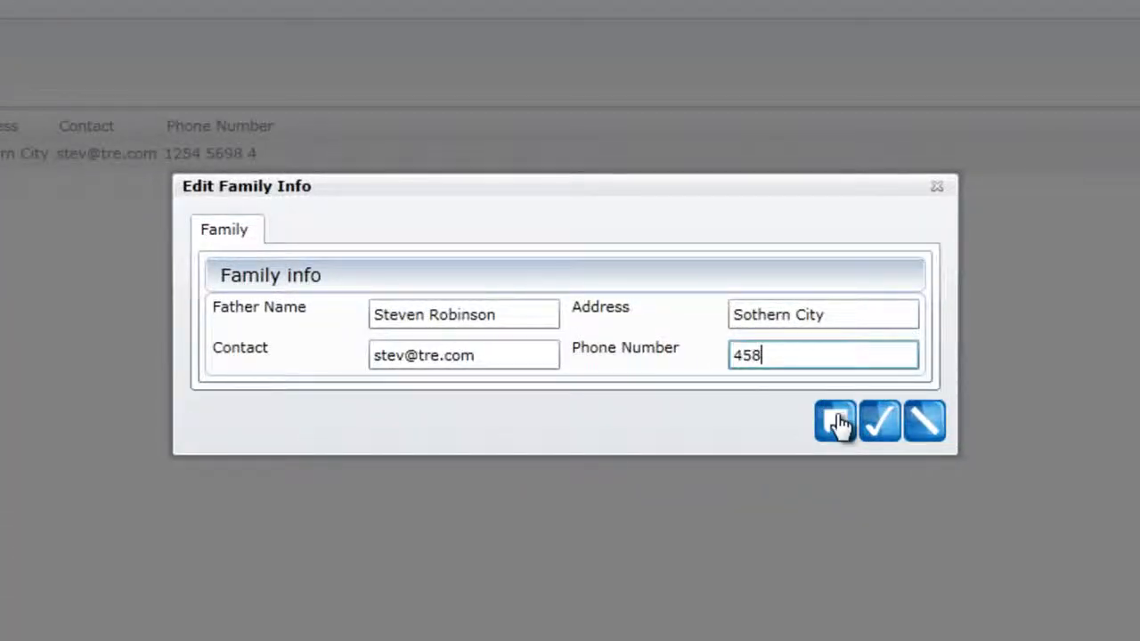
text(0144)
click(837, 426)
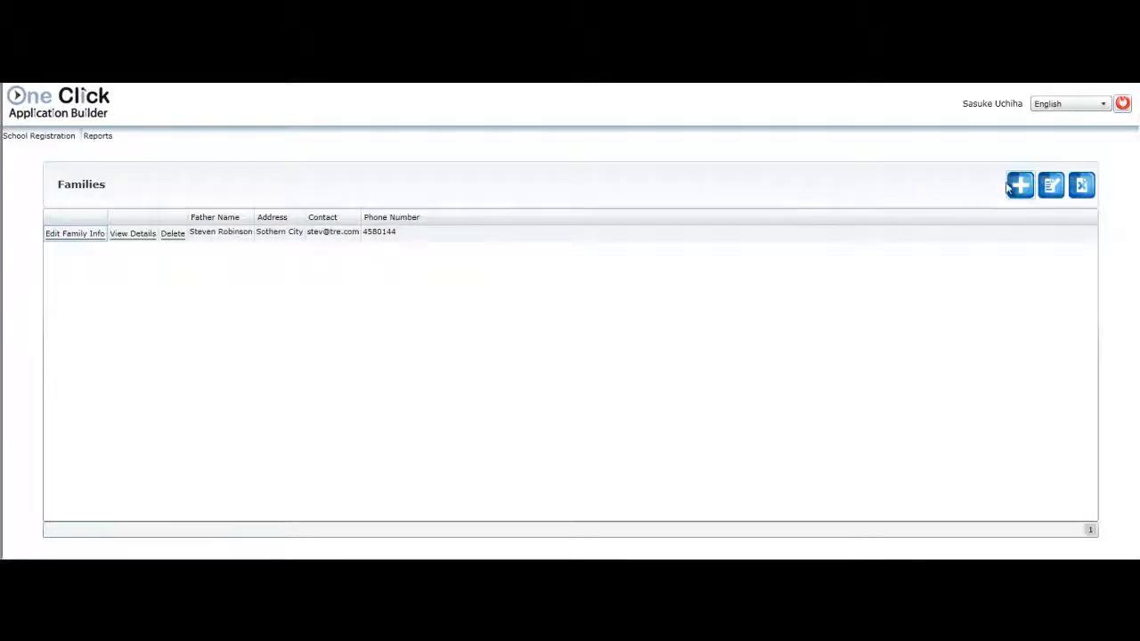
Step: Add a student with a name, birth date and gender Male, and delete that student record
mouse_move(39, 137)
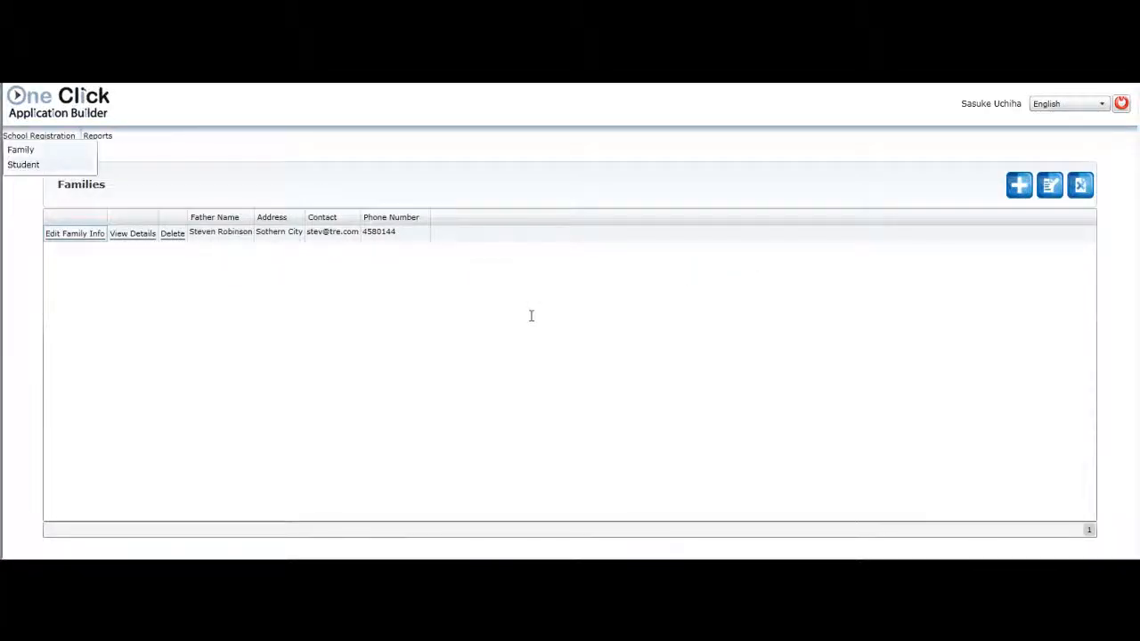
click(23, 164)
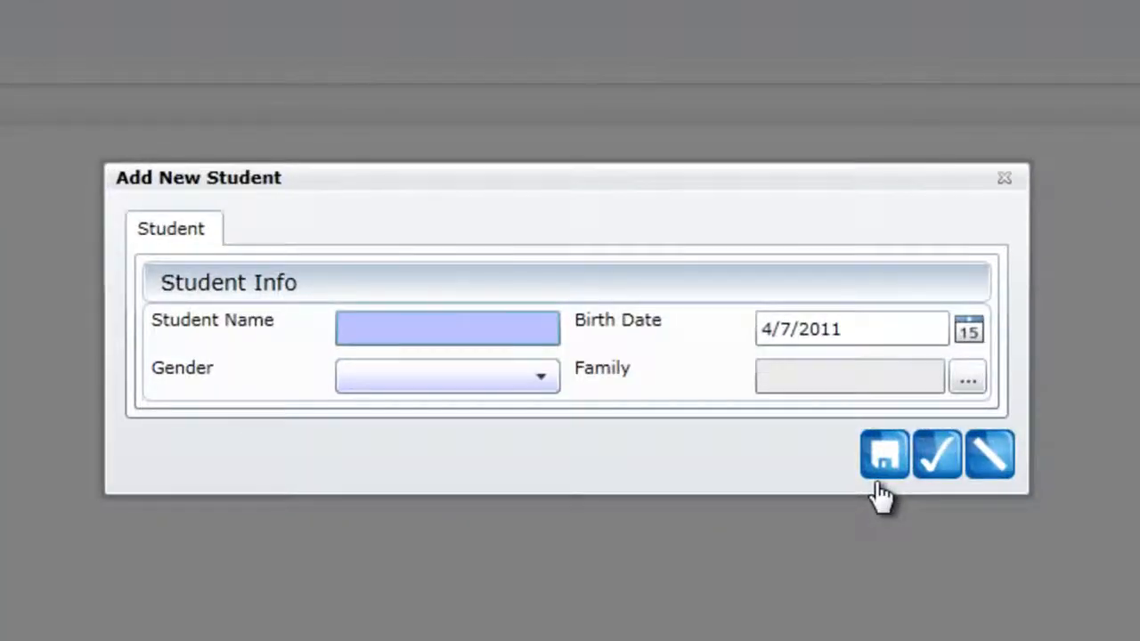
text(Tom)
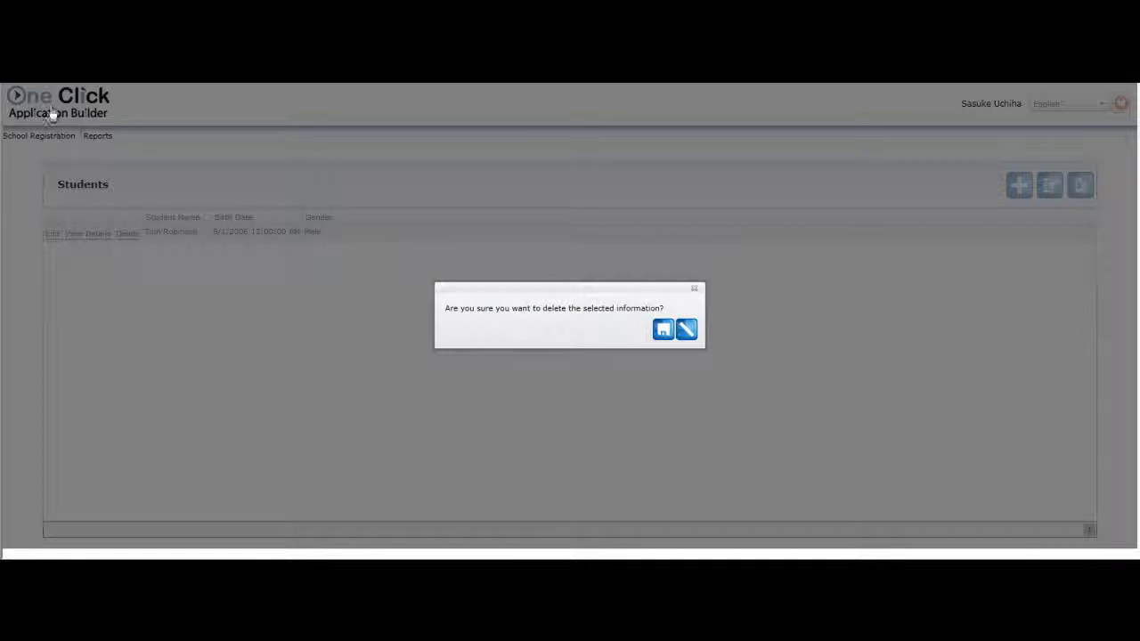
key(Return)
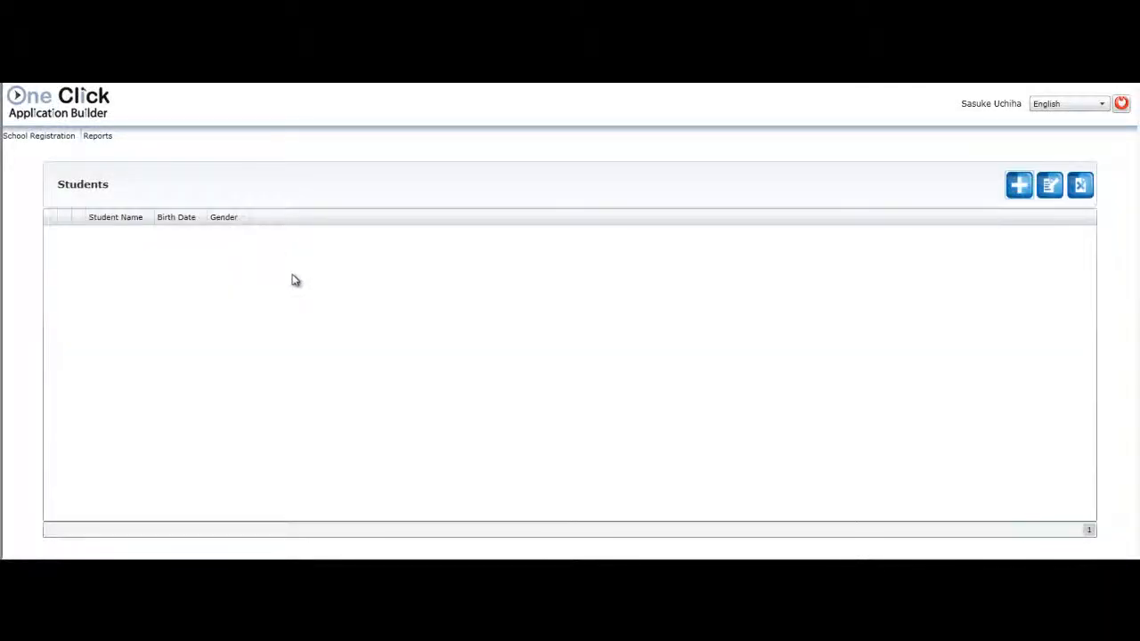